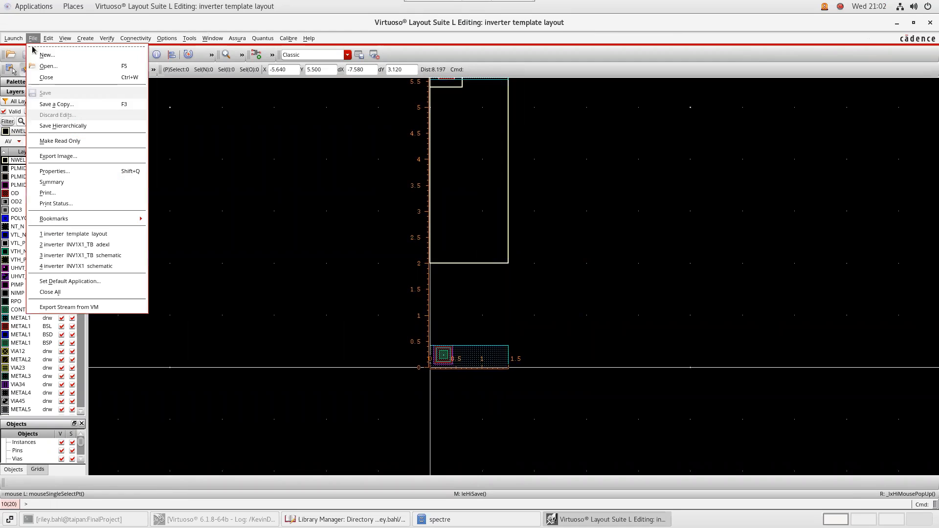
# Glance through the File menu, then raise the spectre models folder window over the layout
pyautogui.click(782, 122)
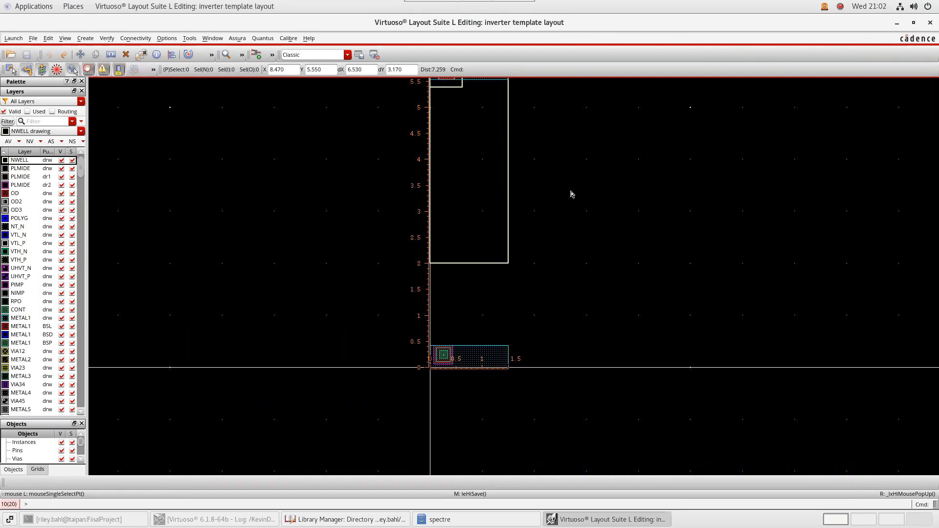
pyautogui.click(440, 519)
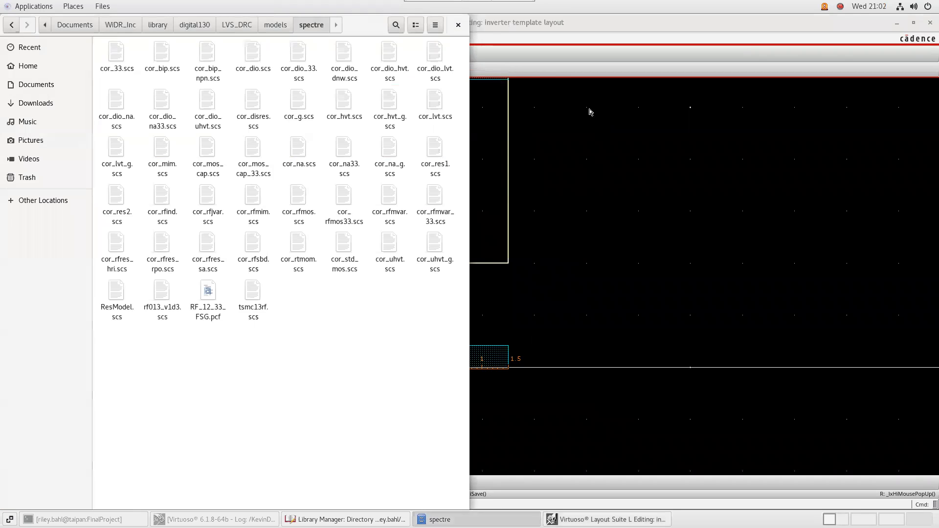
# Close the spectre folder window and open the INV1X1 schematic view from the inverter library
pyautogui.click(462, 25)
pyautogui.click(379, 519)
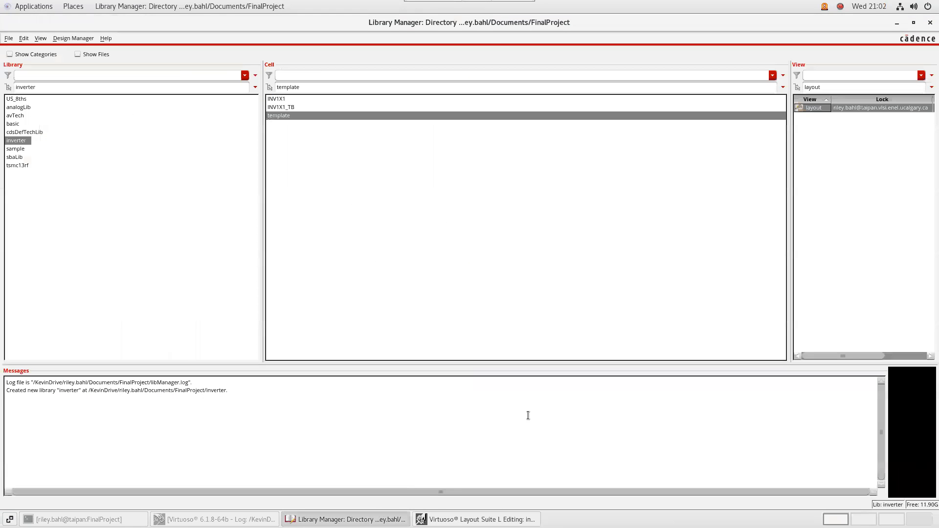
pyautogui.click(283, 100)
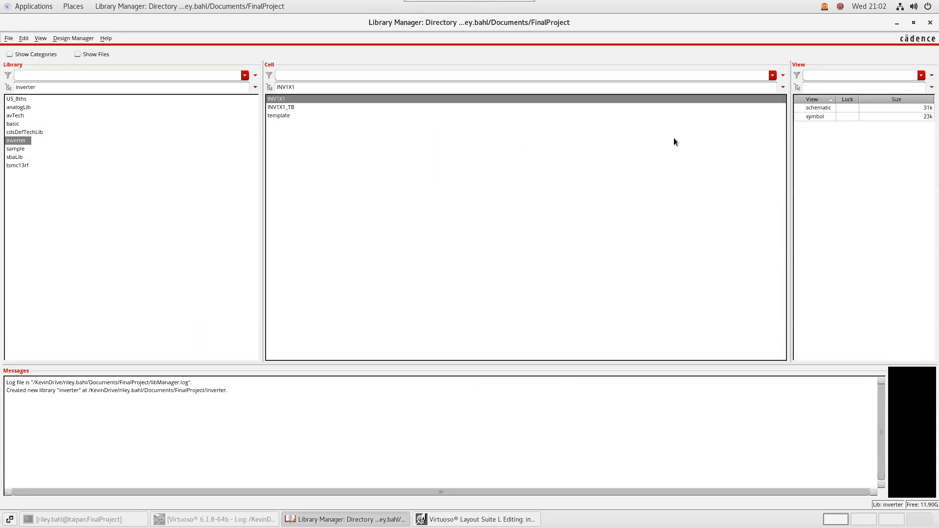
pyautogui.doubleClick(816, 108)
pyautogui.click(440, 519)
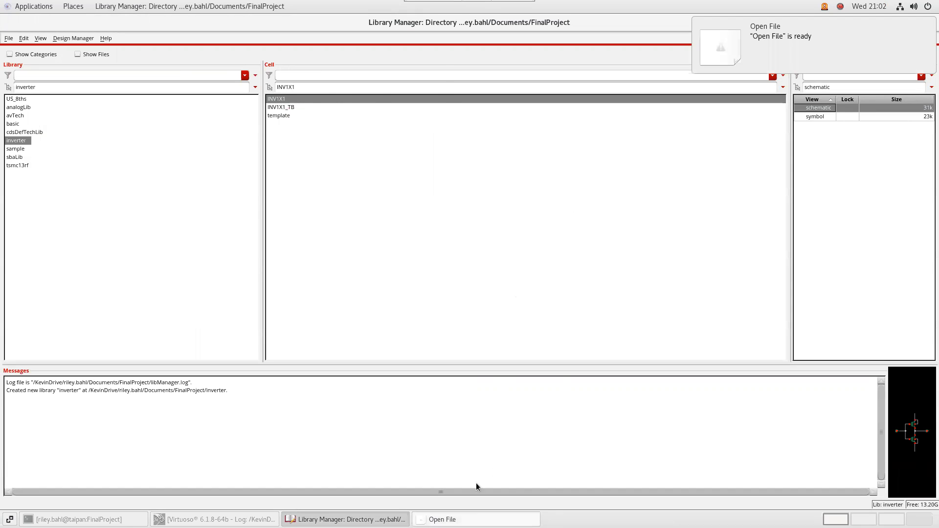
pyautogui.click(365, 244)
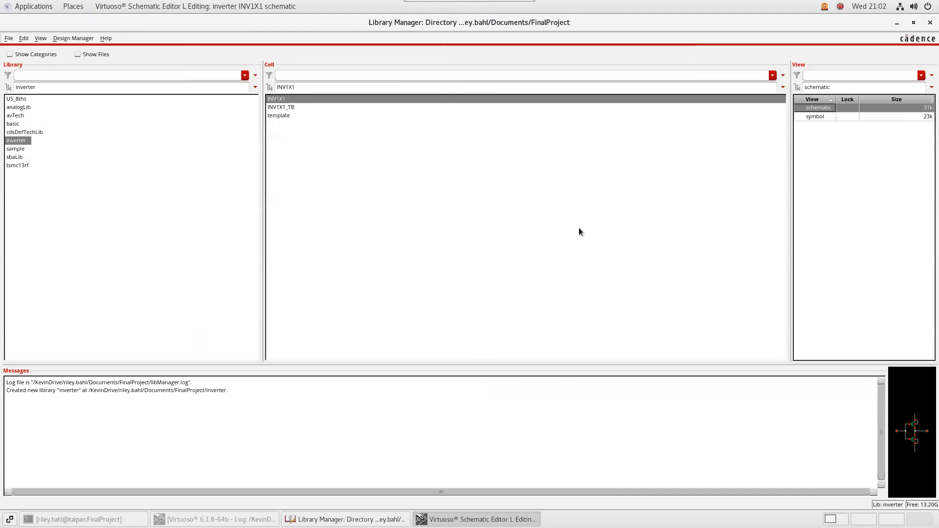
pyautogui.click(71, 89)
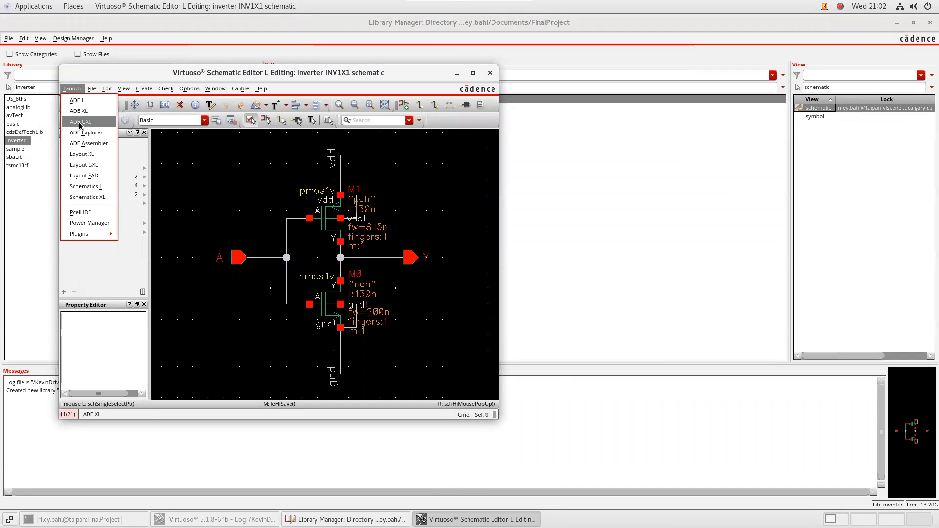
# Launch Layout GXL from the INV1X1 schematic, creating a new layout view
pyautogui.click(84, 165)
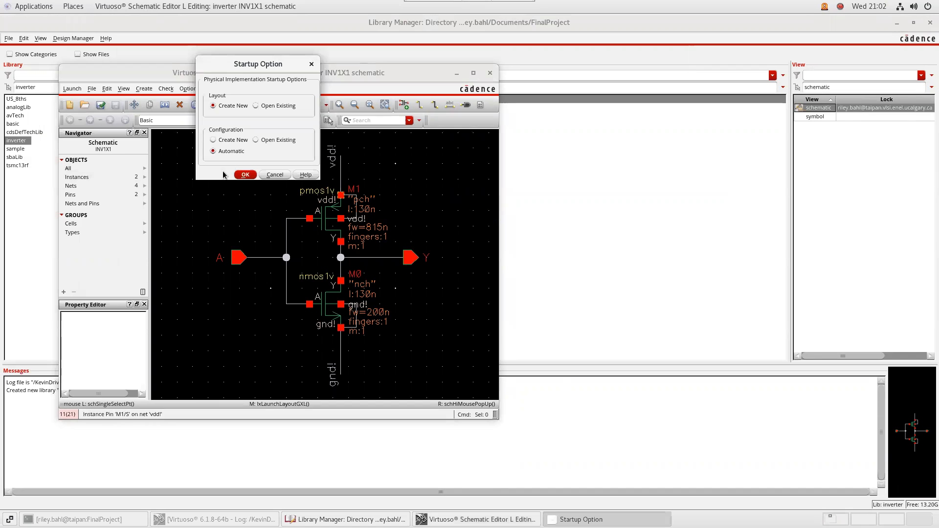
pyautogui.click(245, 172)
pyautogui.click(274, 220)
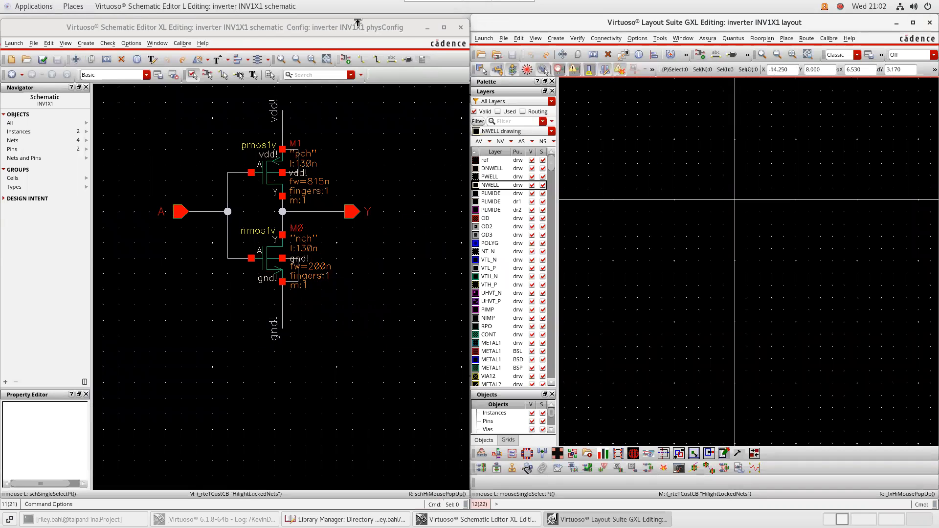
pyautogui.moveTo(357, 23); pyautogui.dragTo(357, 17)
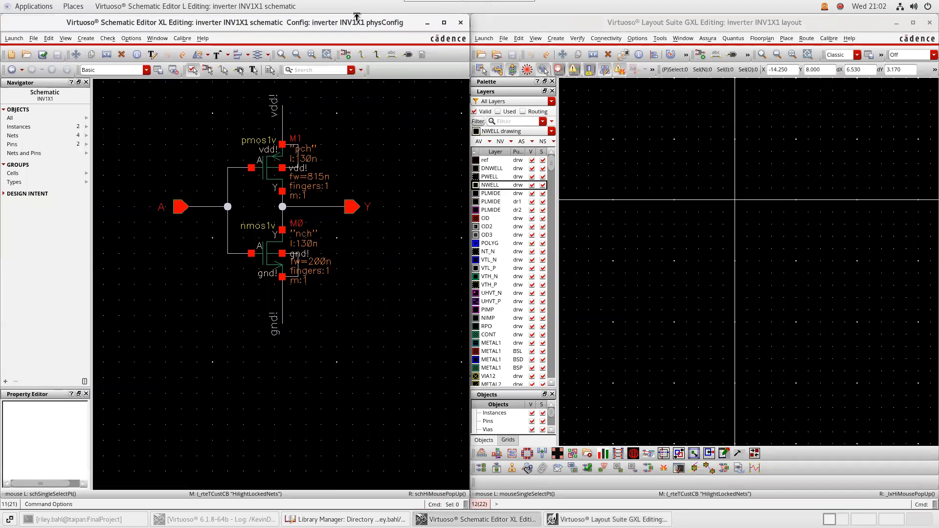
pyautogui.click(555, 38)
pyautogui.moveTo(577, 39)
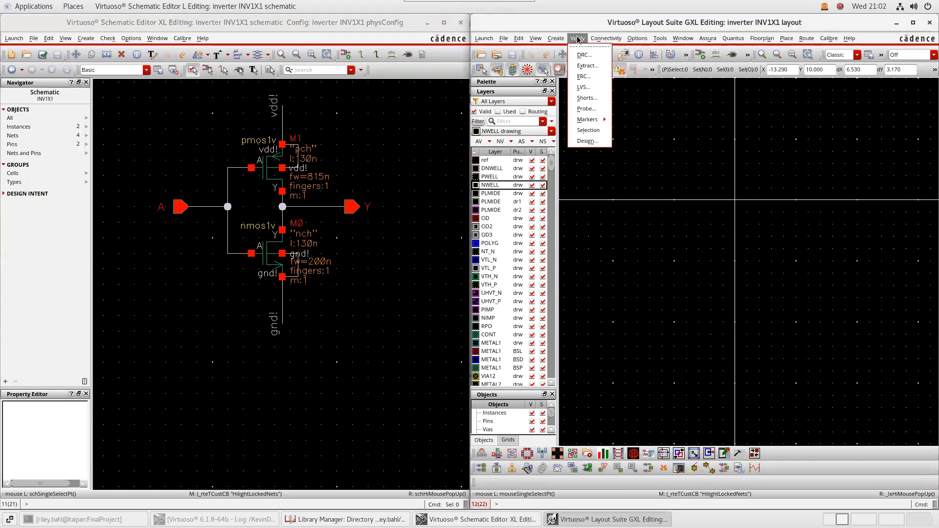
# Open Generate All From Source and set the gnd! pin layer to METAL1 drawing
pyautogui.moveTo(636, 141)
pyautogui.click(739, 148)
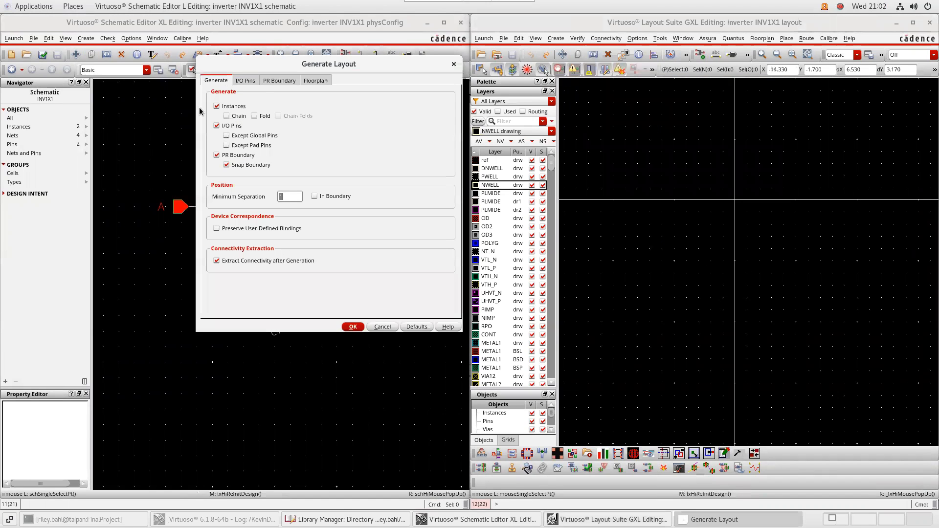
pyautogui.moveTo(338, 70); pyautogui.dragTo(581, 76)
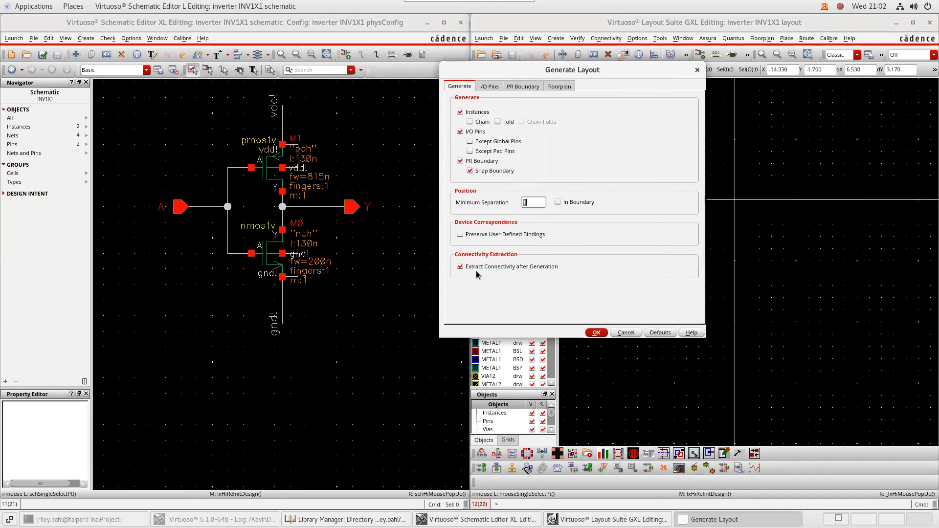
pyautogui.click(488, 86)
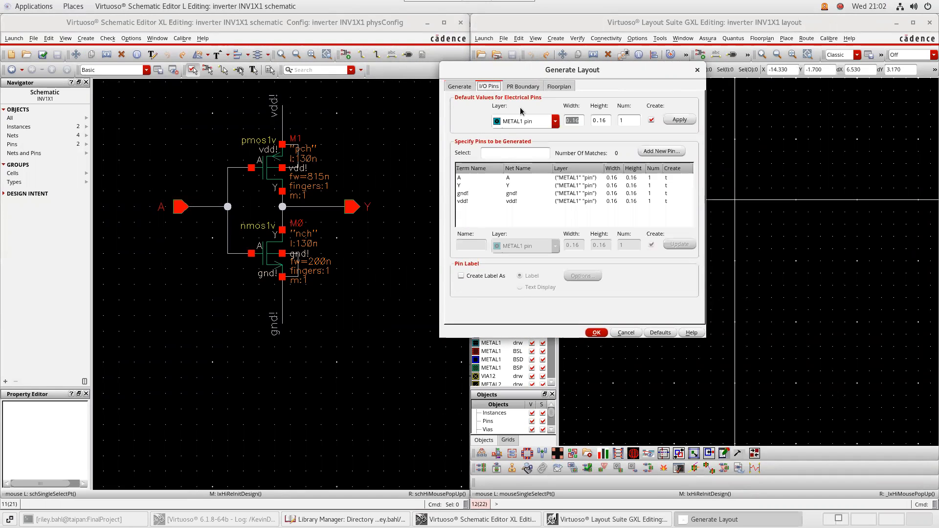
pyautogui.click(516, 195)
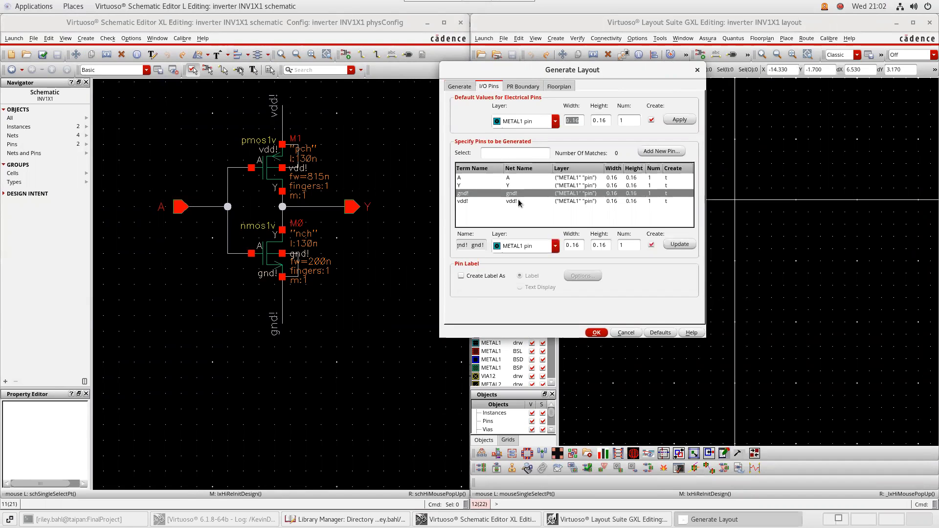
pyautogui.click(551, 246)
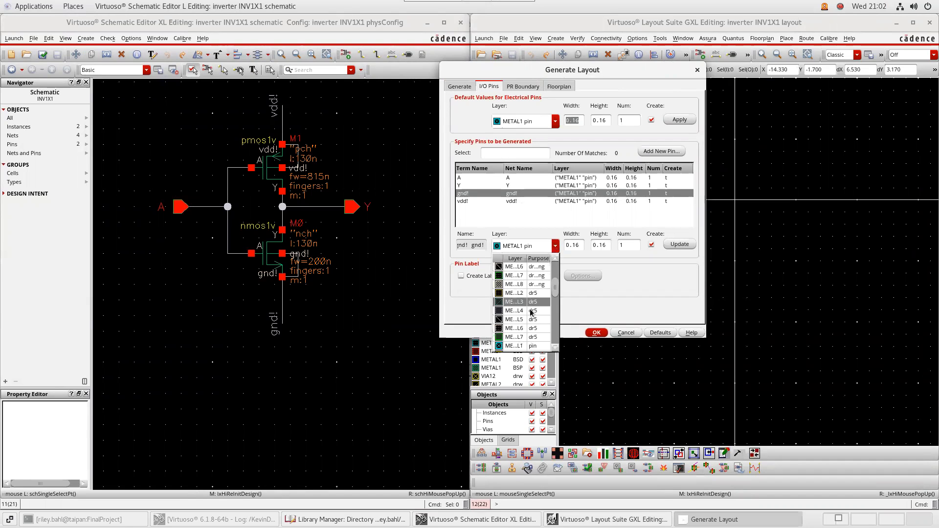
pyautogui.scroll(2, 524, 282)
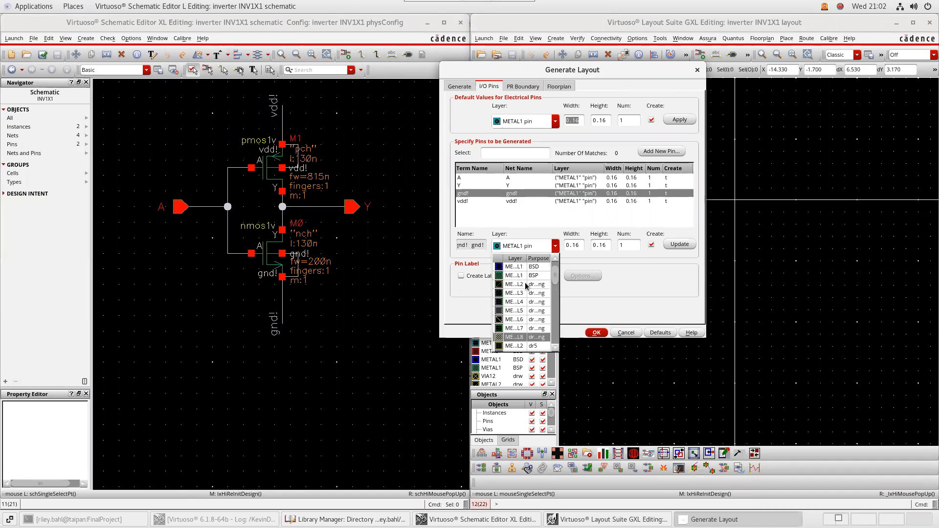
pyautogui.scroll(1, 524, 279)
pyautogui.click(528, 268)
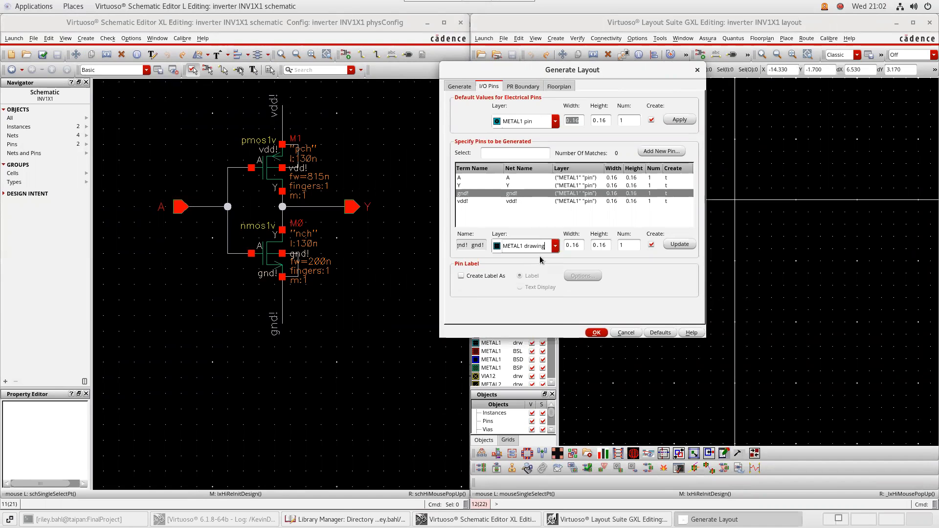
pyautogui.click(676, 245)
# Set the vdd! pin layer to METAL1 drawing as well
pyautogui.click(509, 201)
pyautogui.click(555, 246)
pyautogui.scroll(3, 523, 284)
pyautogui.click(525, 269)
pyautogui.click(679, 244)
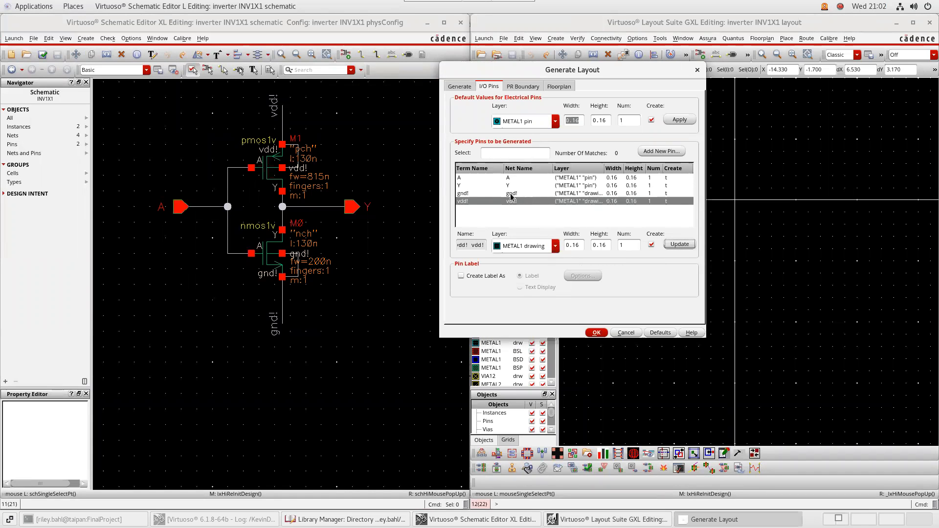
# Size the PR boundary by height instead of utilization, with height 6
pyautogui.click(524, 87)
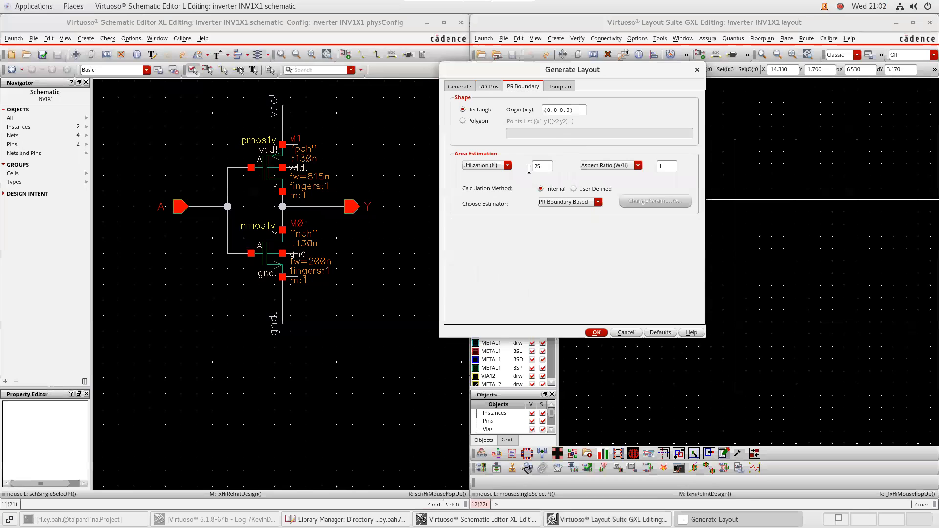
pyautogui.click(632, 166)
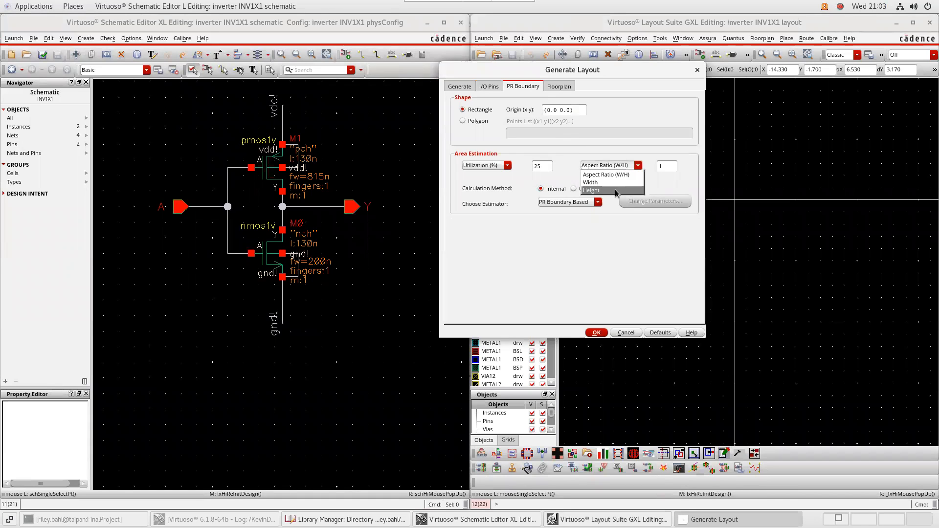
pyautogui.click(621, 192)
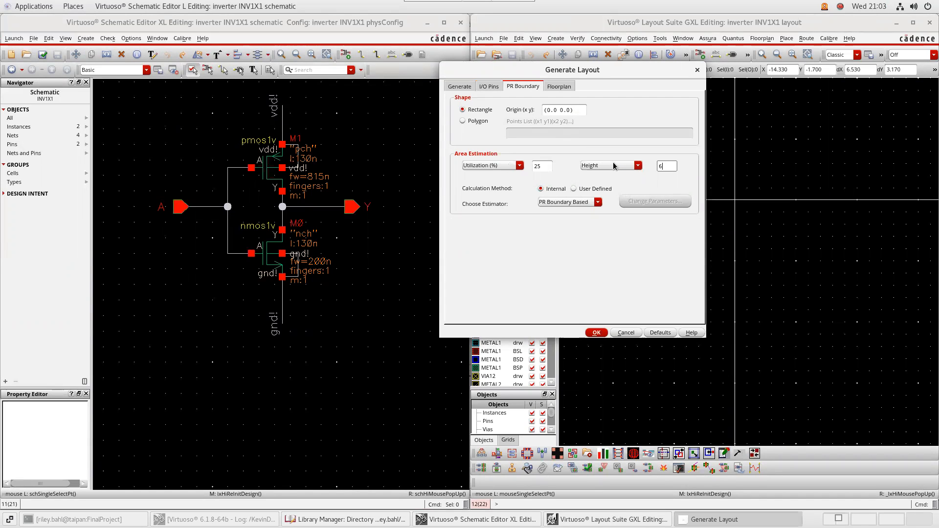
pyautogui.click(541, 166)
# Skip pin generation for global nets and generate the layout
pyautogui.click(559, 88)
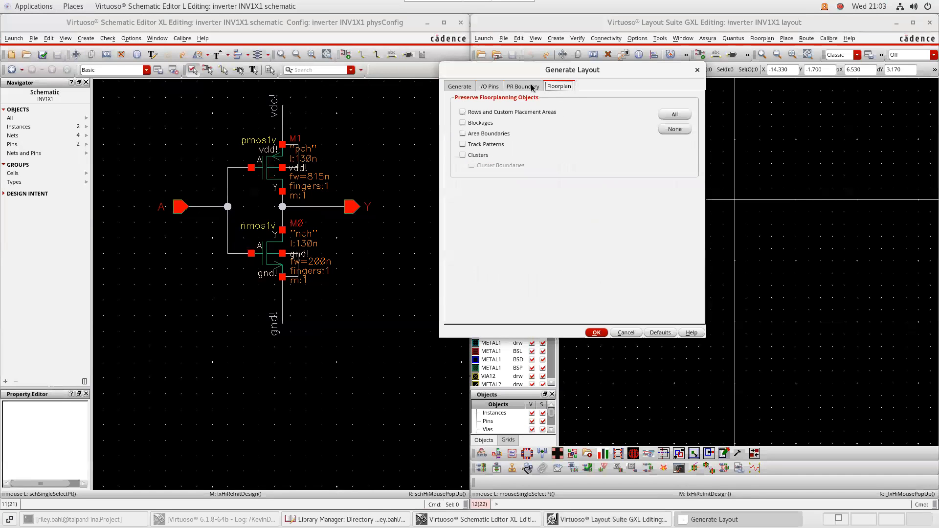
pyautogui.click(485, 87)
pyautogui.click(460, 88)
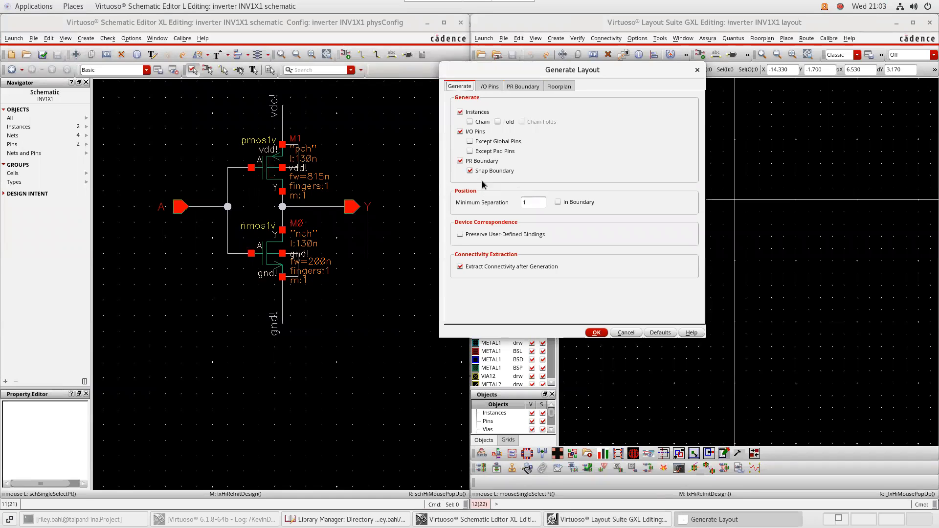
pyautogui.click(472, 142)
pyautogui.click(489, 87)
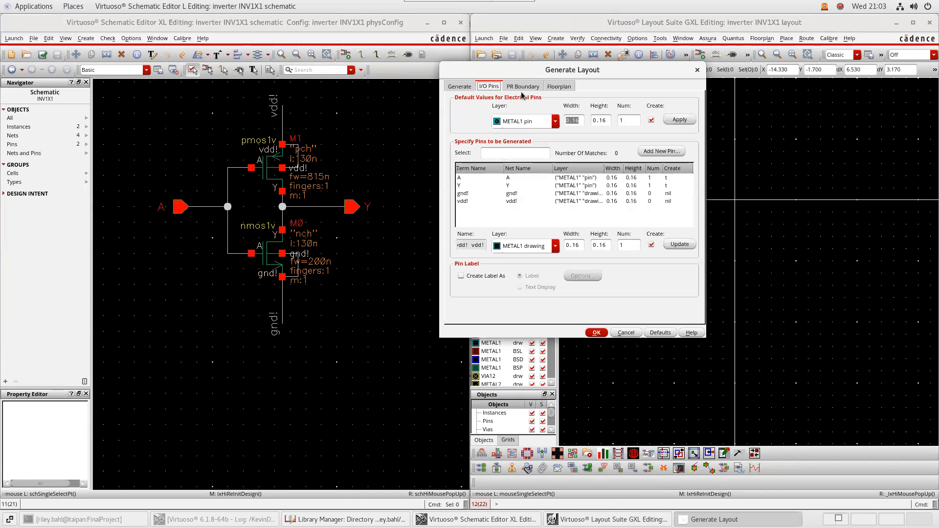
pyautogui.click(459, 86)
pyautogui.click(596, 333)
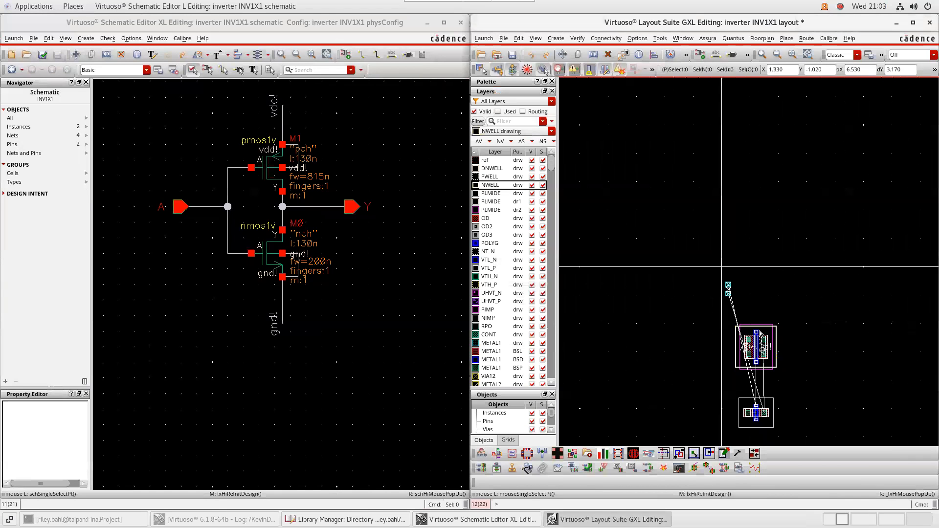
# Pan to the lower transistors and open the Create Instance form
pyautogui.moveTo(806, 368); pyautogui.dragTo(784, 304, button='middle')
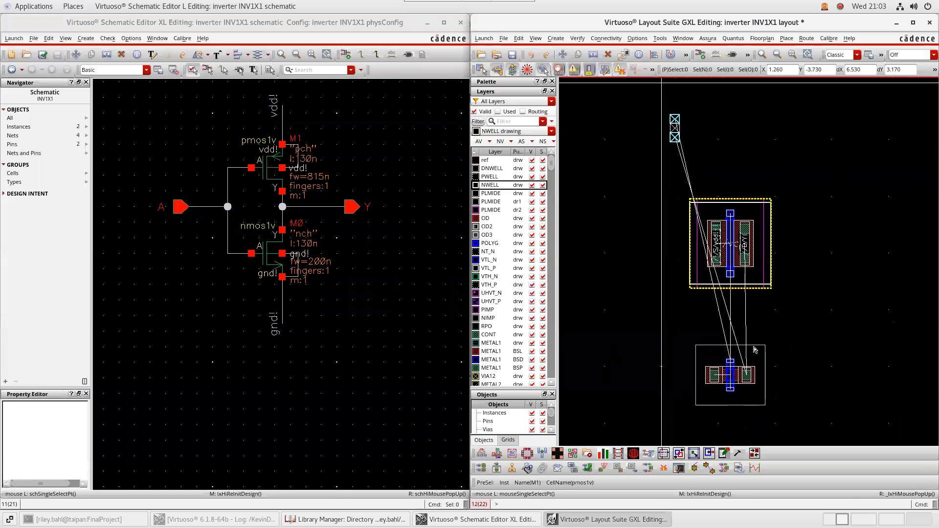
pyautogui.moveTo(703, 128); pyautogui.dragTo(670, 271, button='middle')
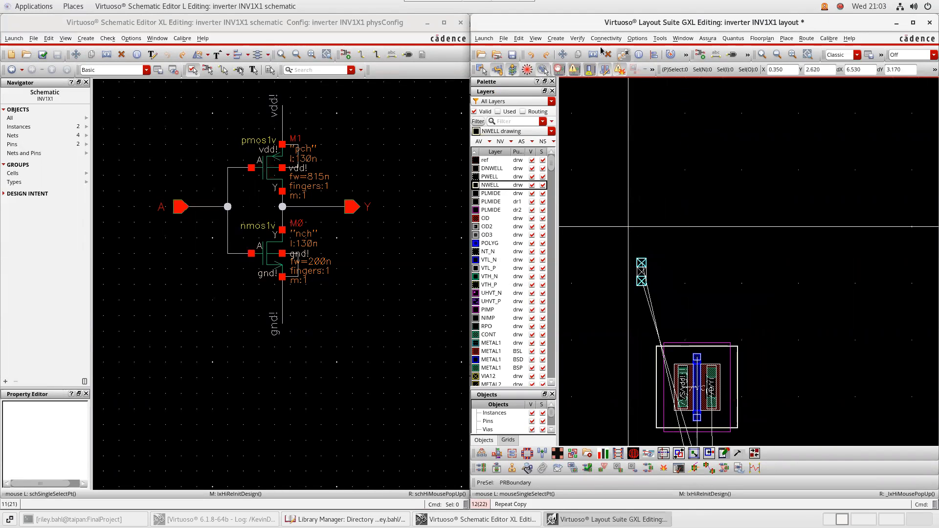
pyautogui.click(556, 38)
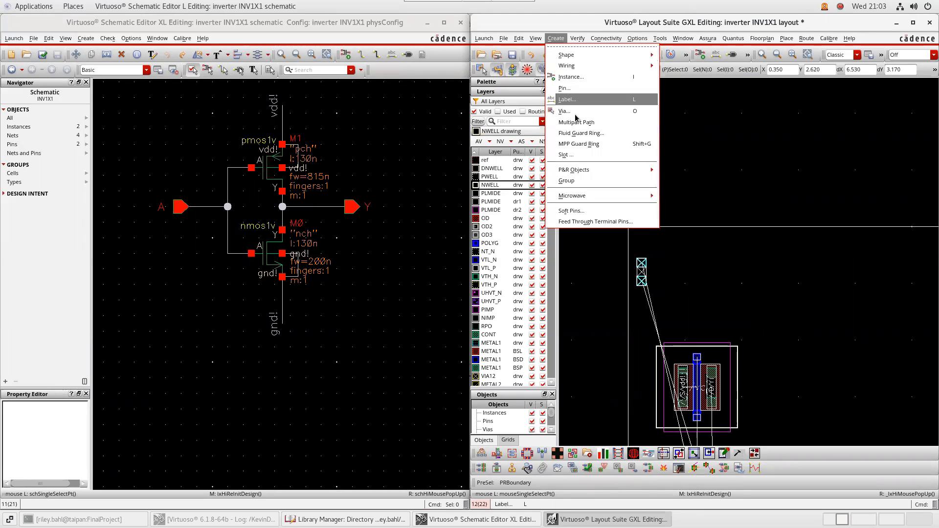
pyautogui.click(570, 77)
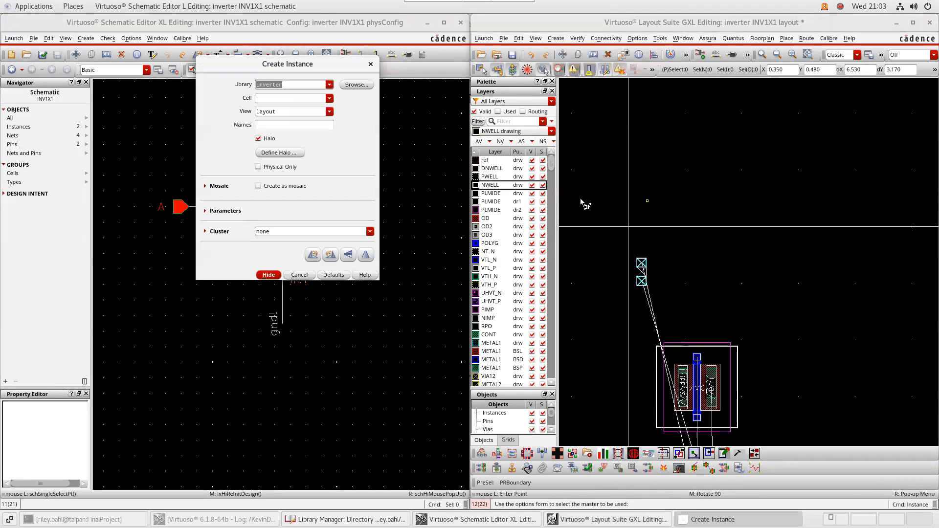
# Place an inverter/template cell instance left of the transistors and end placement with Esc
pyautogui.click(329, 85)
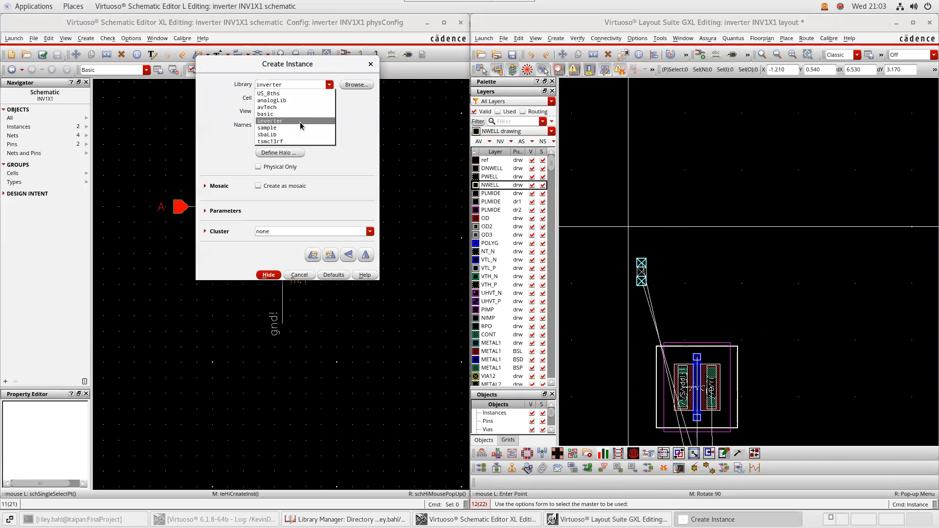
pyautogui.click(314, 113)
pyautogui.click(330, 99)
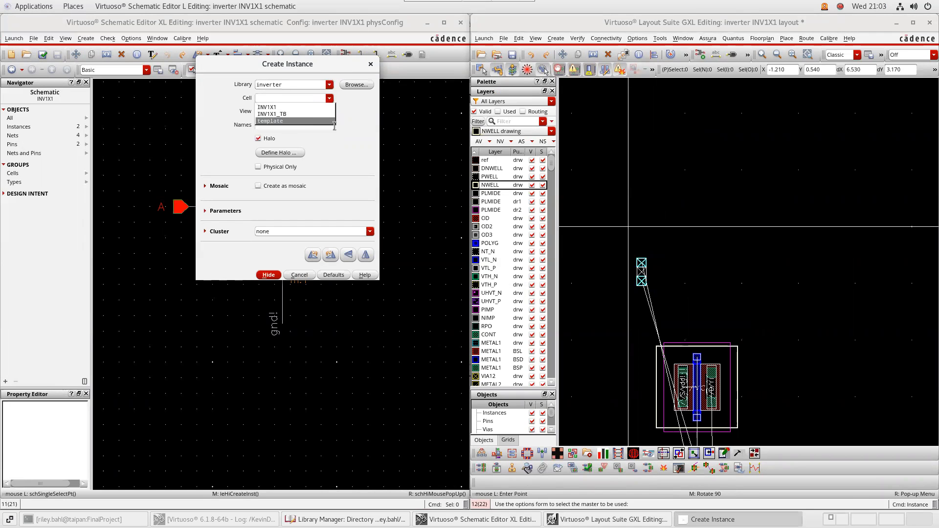
pyautogui.click(313, 121)
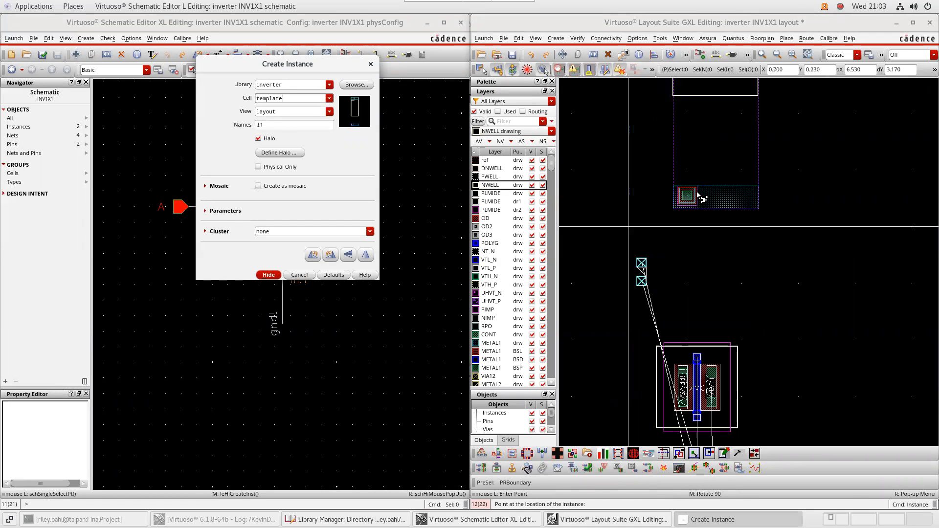
pyautogui.keyDown('ctrl'); pyautogui.scroll(5, 632, 230); pyautogui.keyUp('ctrl')
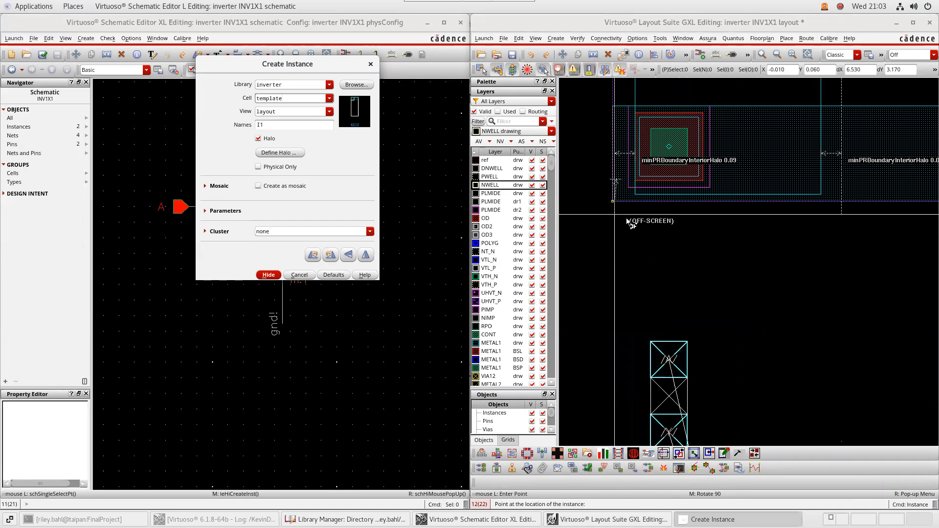
pyautogui.keyDown('ctrl'); pyautogui.scroll(2, 616, 216); pyautogui.keyUp('ctrl')
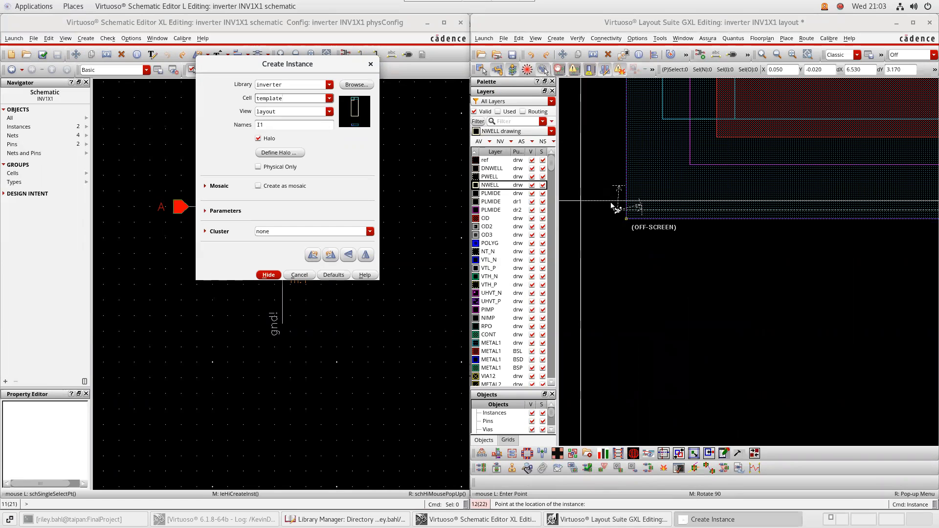
pyautogui.keyDown('ctrl'); pyautogui.scroll(-3, 690, 248); pyautogui.keyUp('ctrl')
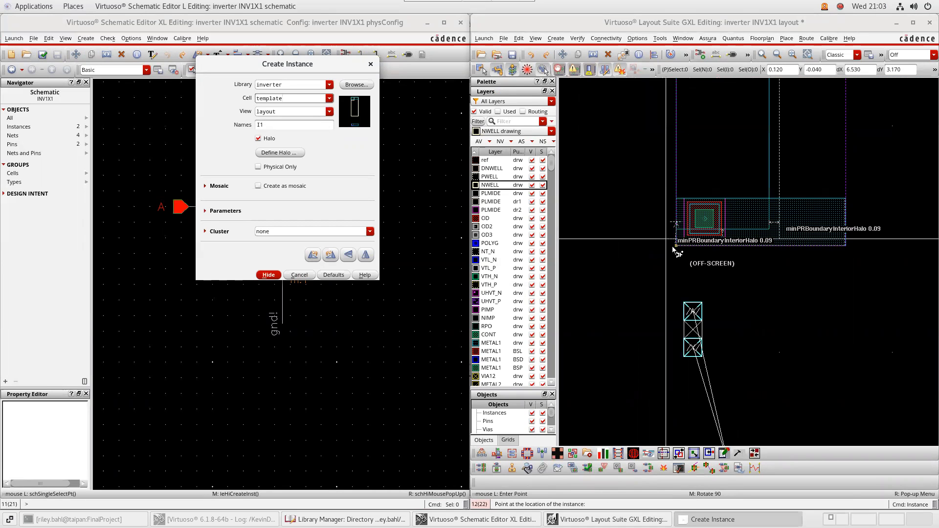
pyautogui.moveTo(685, 253); pyautogui.dragTo(621, 260, button='middle')
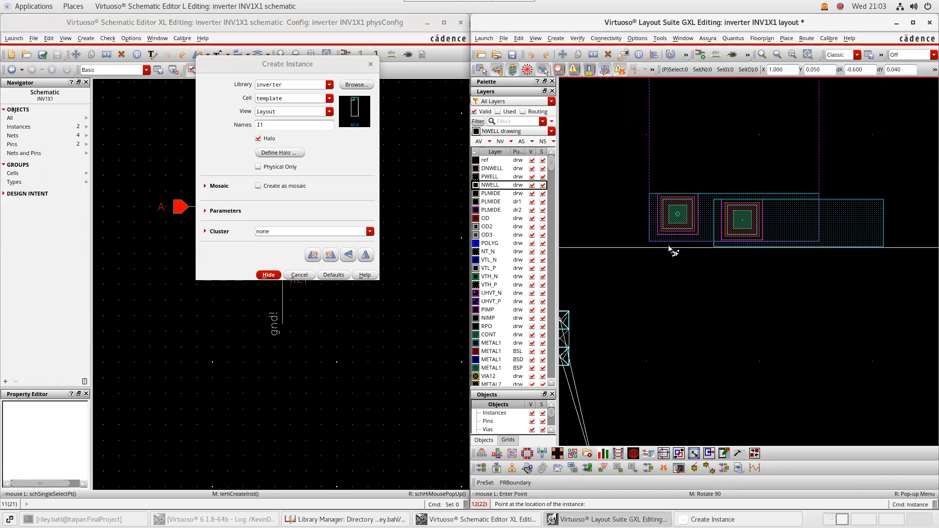
pyautogui.press('Escape')
pyautogui.moveTo(643, 227); pyautogui.dragTo(790, 305, button='middle')
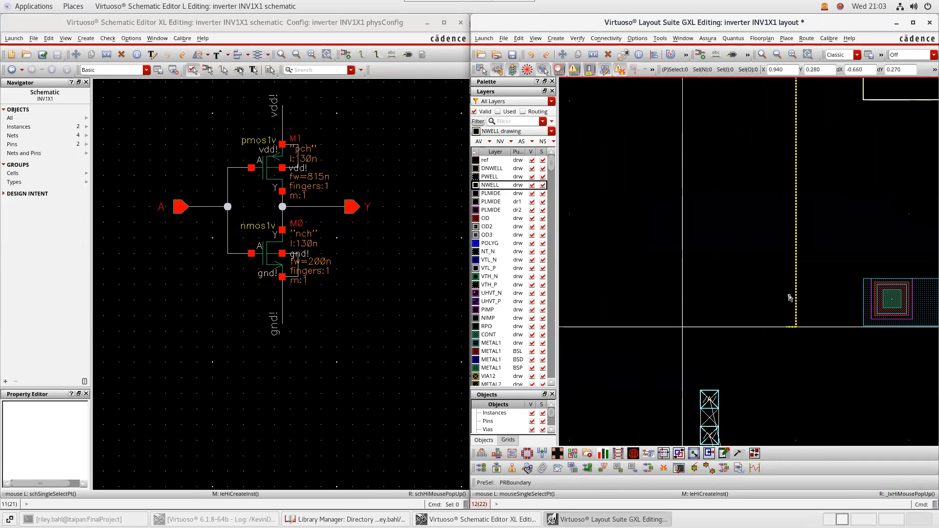
# Try the PR boundary's context menu, then move template instance I1 further left
pyautogui.click(789, 297)
pyautogui.rightClick(788, 295)
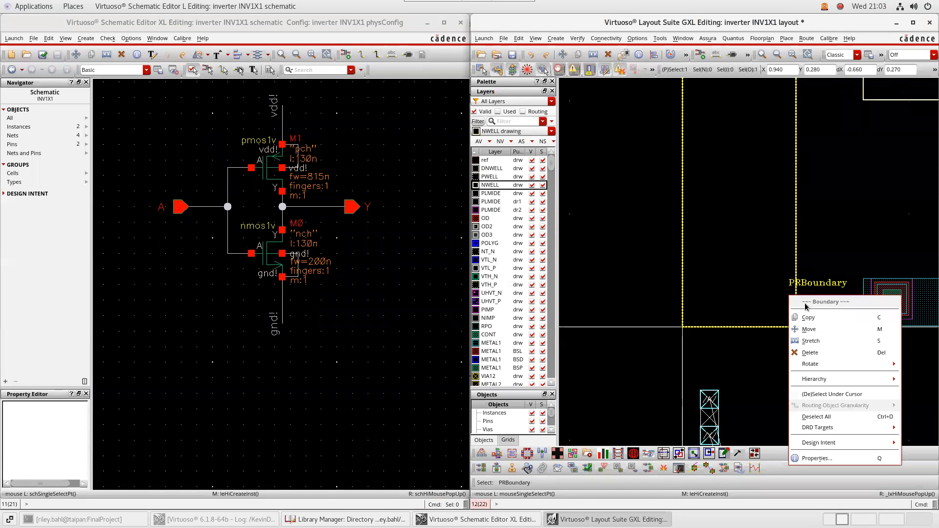
pyautogui.click(819, 351)
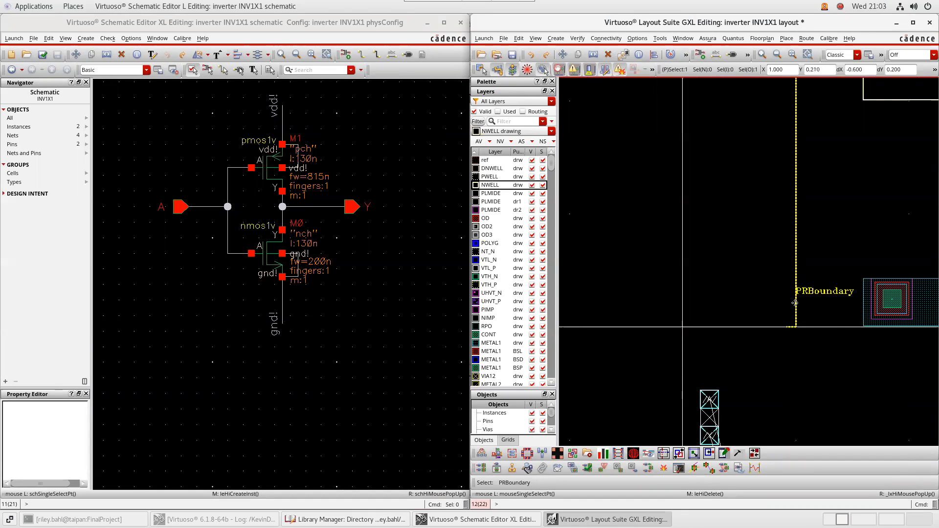
pyautogui.moveTo(795, 303); pyautogui.dragTo(634, 300)
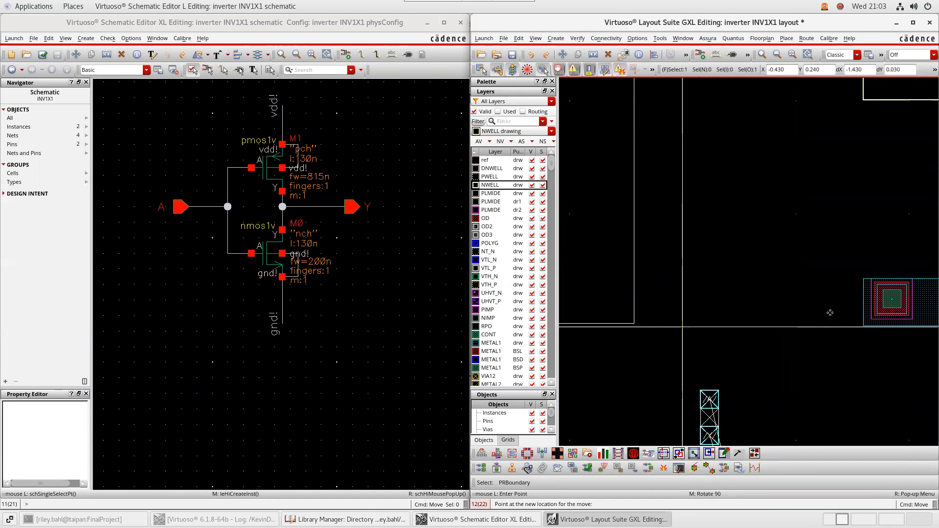
pyautogui.moveTo(792, 303); pyautogui.dragTo(713, 296, button='middle')
pyautogui.click(845, 245)
pyautogui.press('m')
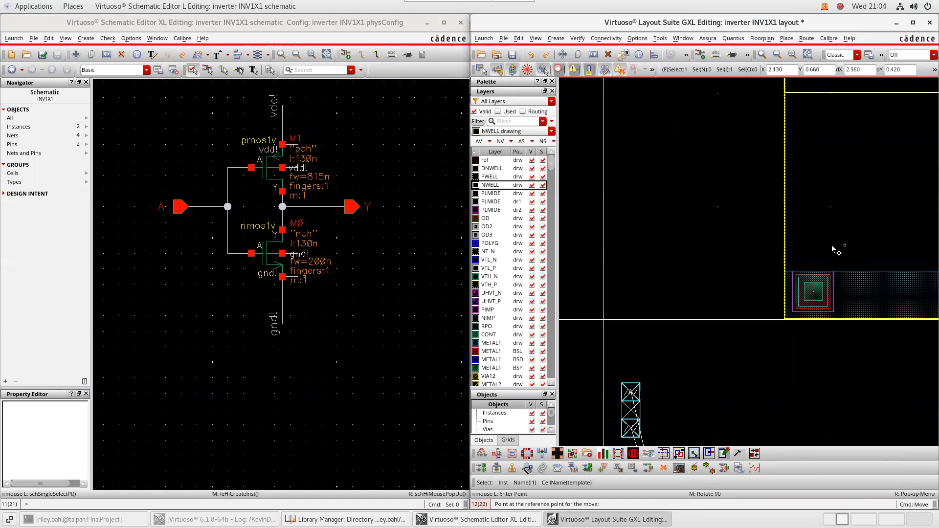
pyautogui.click(664, 250)
# Move the whole PR boundary so its corner aligns with the origin
pyautogui.keyDown('ctrl'); pyautogui.scroll(5, 606, 318); pyautogui.keyUp('ctrl')
pyautogui.keyDown('ctrl'); pyautogui.scroll(-8, 631, 313); pyautogui.keyUp('ctrl')
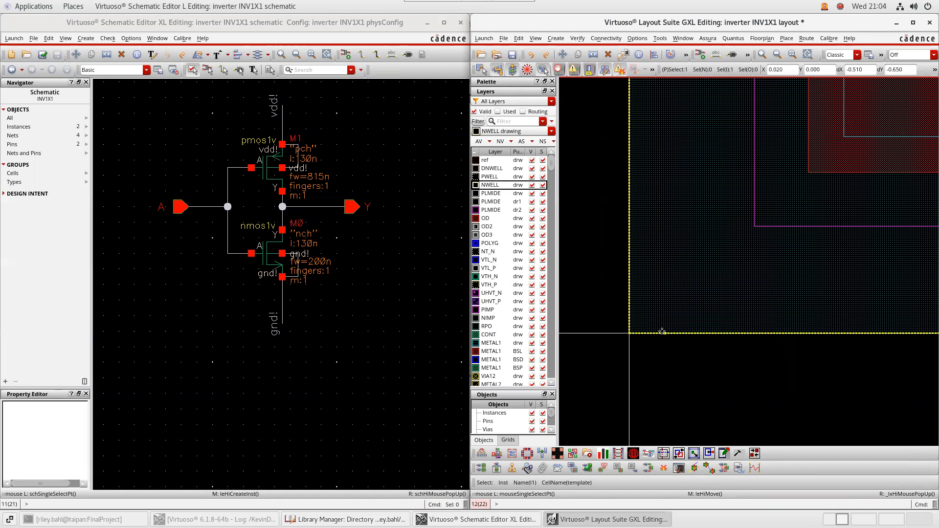
pyautogui.keyDown('ctrl'); pyautogui.scroll(-5, 661, 290); pyautogui.keyUp('ctrl')
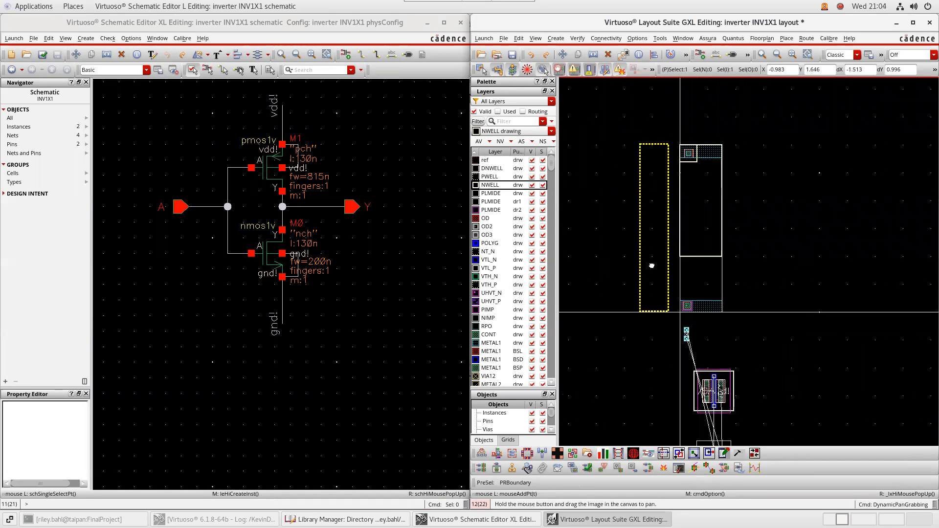
pyautogui.click(650, 308)
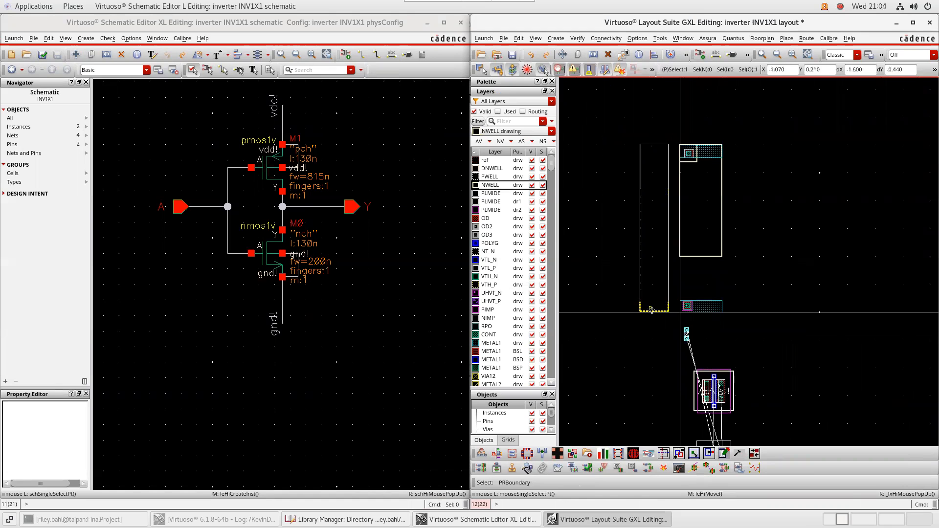
pyautogui.press('F4')
pyautogui.press('m')
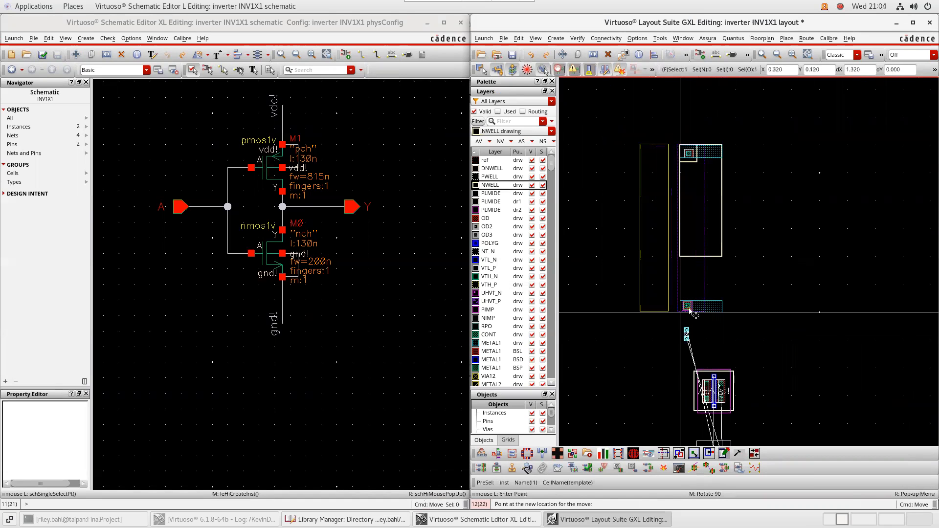
pyautogui.click(690, 307)
pyautogui.keyDown('ctrl'); pyautogui.scroll(4, 679, 316); pyautogui.keyUp('ctrl')
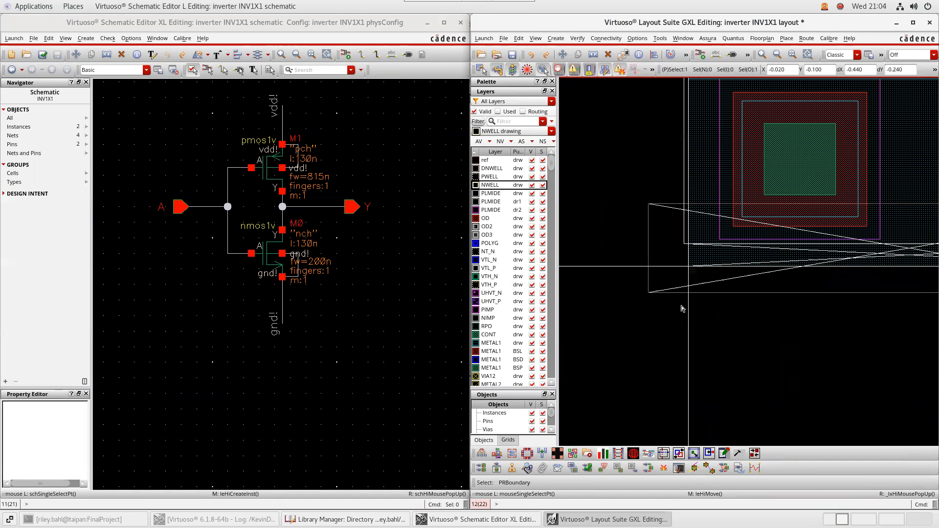
pyautogui.click(685, 185)
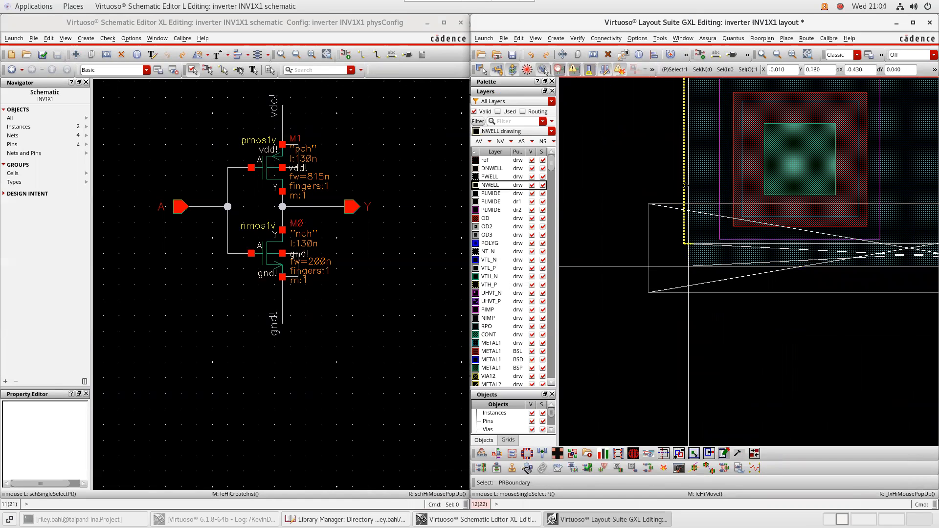
pyautogui.press('F4')
pyautogui.press('m')
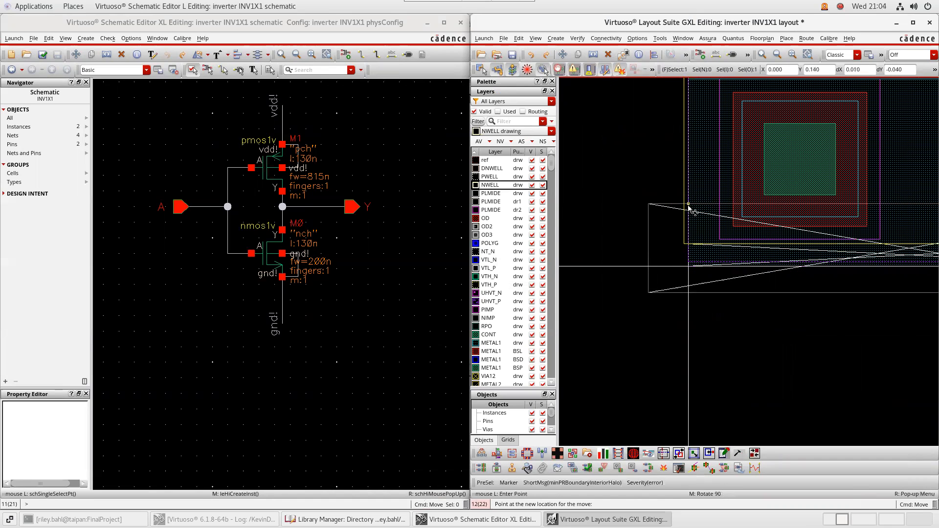
pyautogui.click(688, 209)
# Stretch the boundary's right edge outward to widen the cell
pyautogui.scroll(-2, 654, 331)
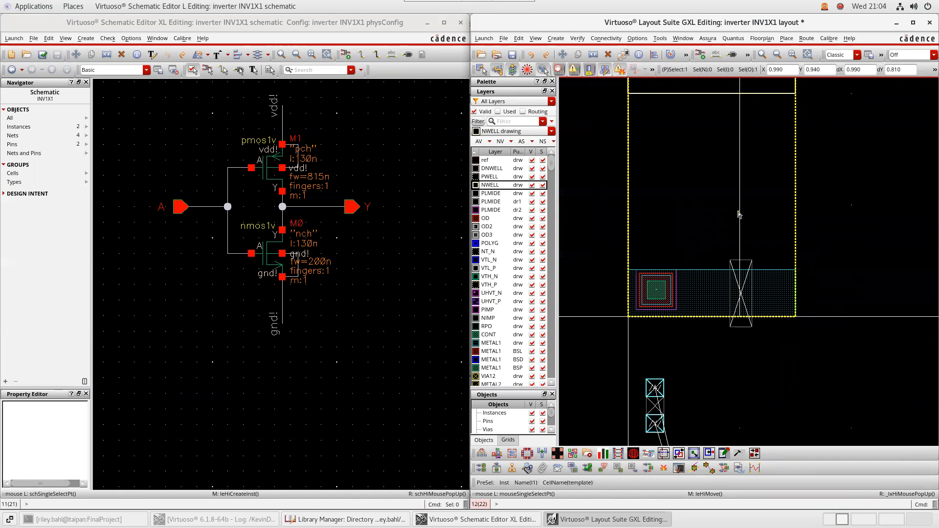
pyautogui.moveTo(737, 212); pyautogui.dragTo(793, 214)
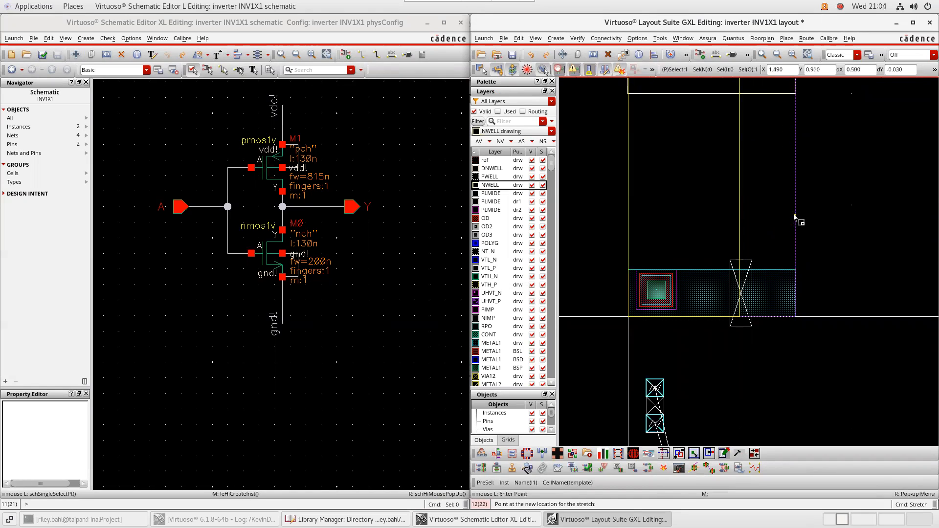
pyautogui.click(793, 215)
# Move PMOS transistor M1 up into the upper part of the cell boundary
pyautogui.scroll(-1, 827, 216)
pyautogui.moveTo(846, 178); pyautogui.dragTo(801, 279, button='middle')
pyautogui.scroll(2, 717, 241)
pyautogui.moveTo(722, 247); pyautogui.dragTo(769, 248, button='middle')
pyautogui.scroll(-2, 742, 277)
pyautogui.moveTo(836, 258); pyautogui.dragTo(779, 262, button='middle')
pyautogui.moveTo(773, 197); pyautogui.dragTo(753, 180, button='middle')
pyautogui.moveTo(766, 323); pyautogui.dragTo(755, 213, button='middle')
pyautogui.moveTo(741, 333); pyautogui.dragTo(726, 231, button='middle')
pyautogui.scroll(1, 667, 339)
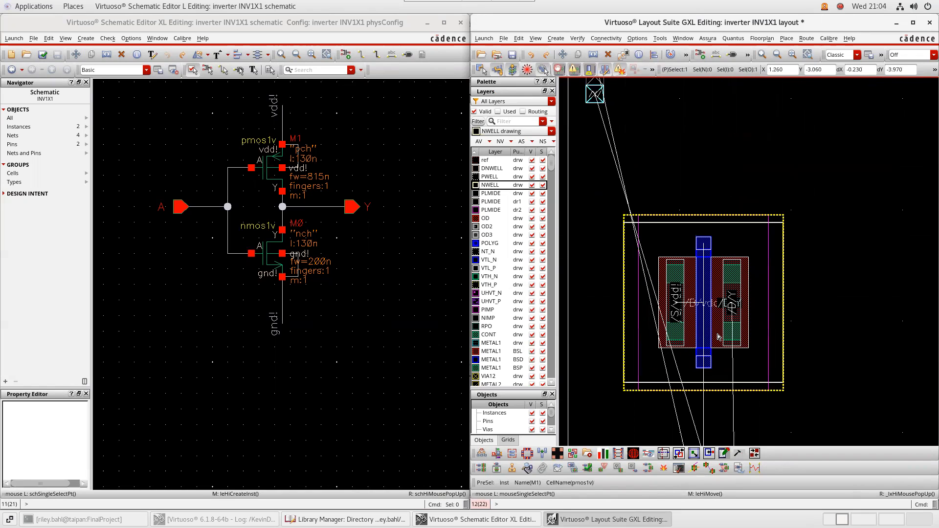
pyautogui.moveTo(820, 395); pyautogui.dragTo(788, 364, button='middle')
pyautogui.scroll(-1, 788, 365)
pyautogui.click(754, 333)
pyautogui.press('m')
pyautogui.click(761, 342)
pyautogui.moveTo(766, 251); pyautogui.dragTo(779, 436, button='middle')
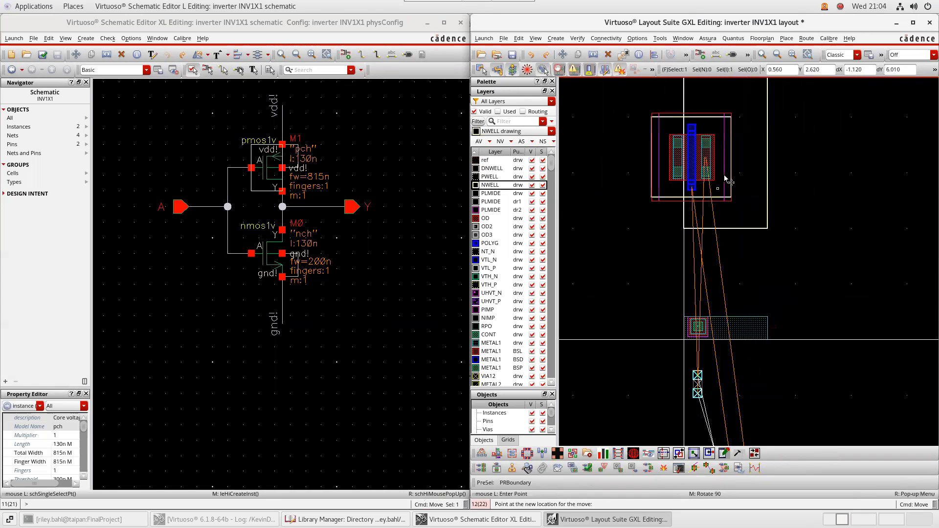
pyautogui.moveTo(744, 180); pyautogui.dragTo(730, 313, button='middle')
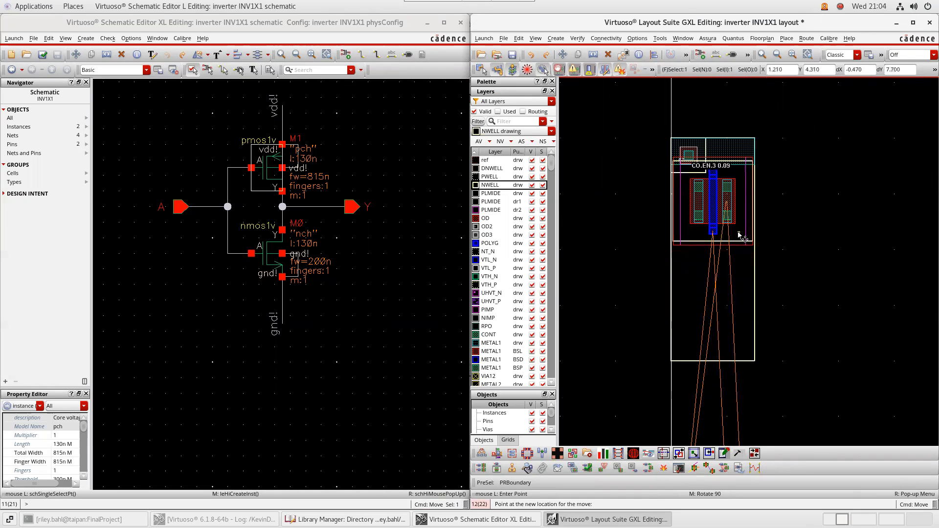
pyautogui.keyDown('ctrl'); pyautogui.scroll(1, 739, 237); pyautogui.keyUp('ctrl')
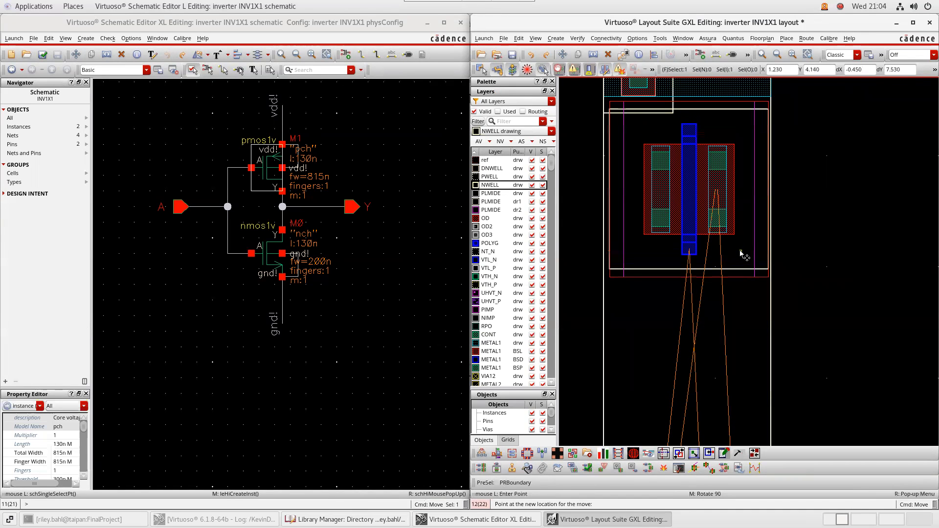
pyautogui.click(739, 251)
# Nudge the PMOS transistor up to sit just below the vdd rail
pyautogui.moveTo(728, 165); pyautogui.dragTo(729, 236, button='middle')
pyautogui.keyDown('ctrl'); pyautogui.scroll(1, 709, 217); pyautogui.keyUp('ctrl')
pyautogui.click(710, 199)
pyautogui.press('m')
pyautogui.press('Escape')
pyautogui.click(688, 258)
pyautogui.press('m')
pyautogui.click(688, 255)
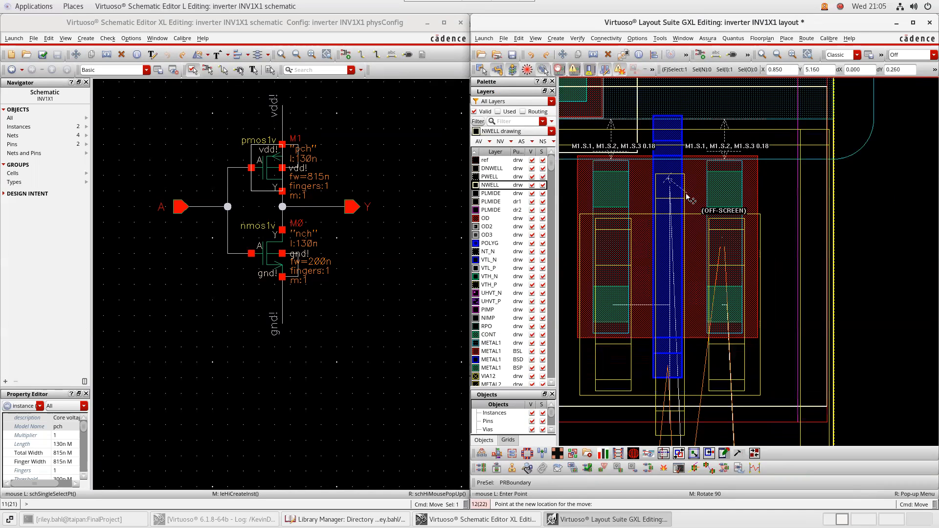
pyautogui.click(689, 240)
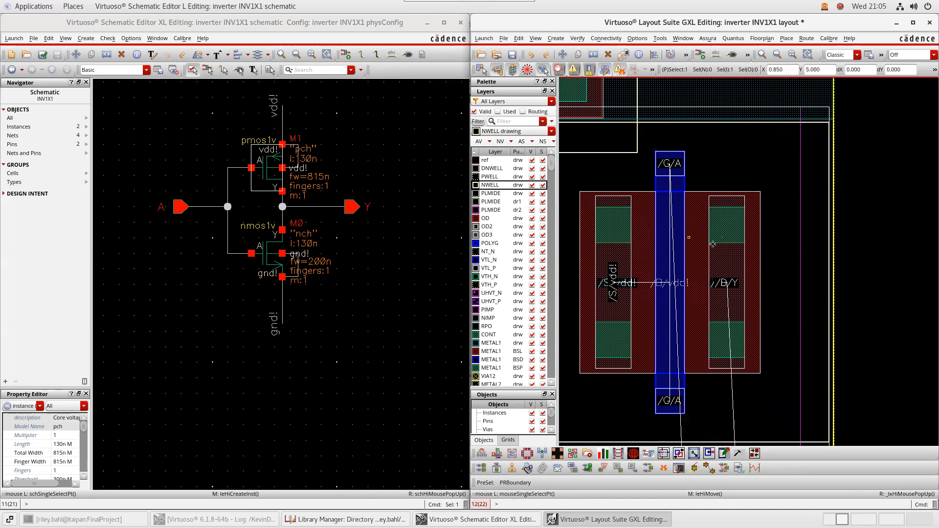
# Clear the boundary selection and pick up the PMOS transistor for another move
pyautogui.moveTo(888, 255); pyautogui.dragTo(898, 253, button='middle')
pyautogui.scroll(-1, 807, 277)
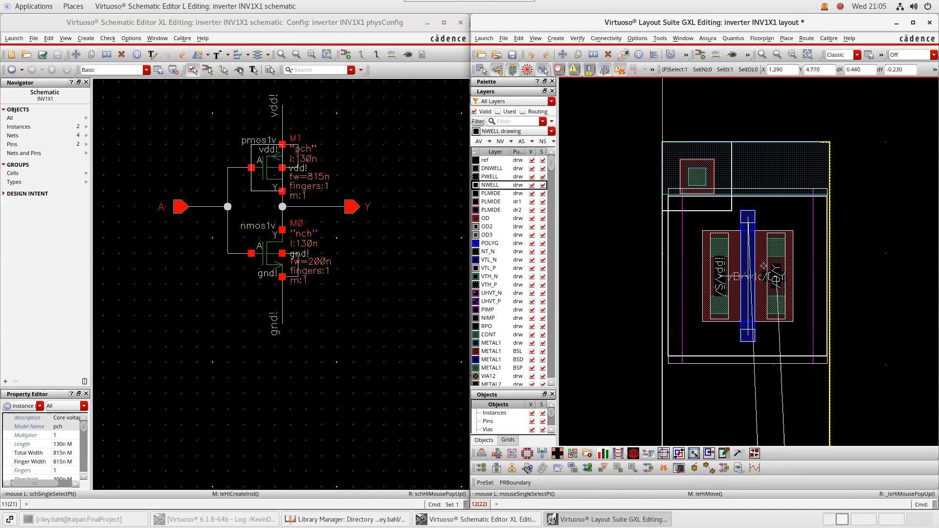
pyautogui.click(752, 284)
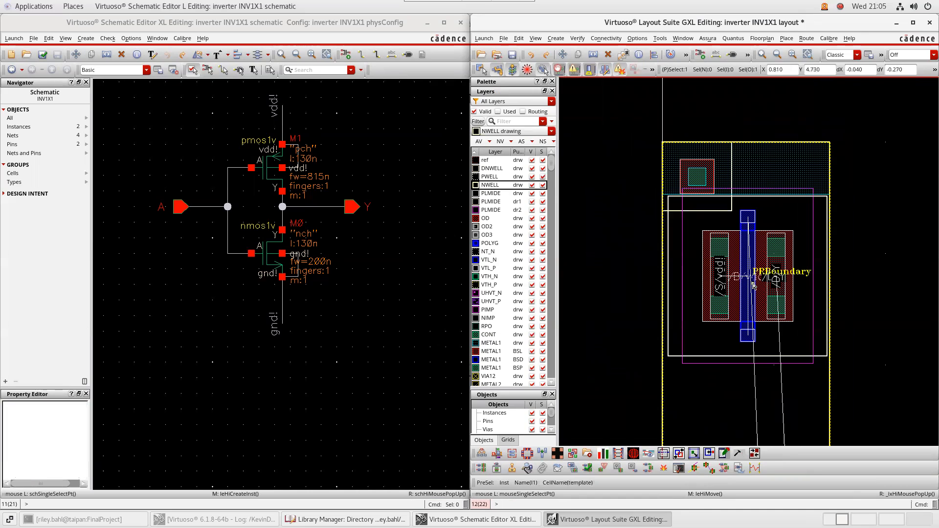
pyautogui.press('m')
pyautogui.press('Escape')
pyautogui.click(874, 280)
pyautogui.press('m')
pyautogui.click(764, 307)
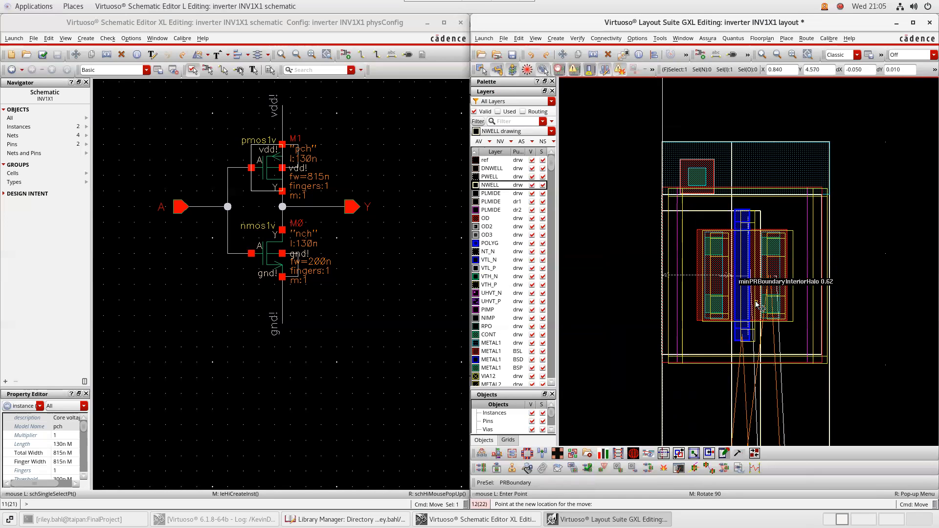
# Drop the PMOS transistor inside the boundary just above the supply contact strip
pyautogui.click(758, 304)
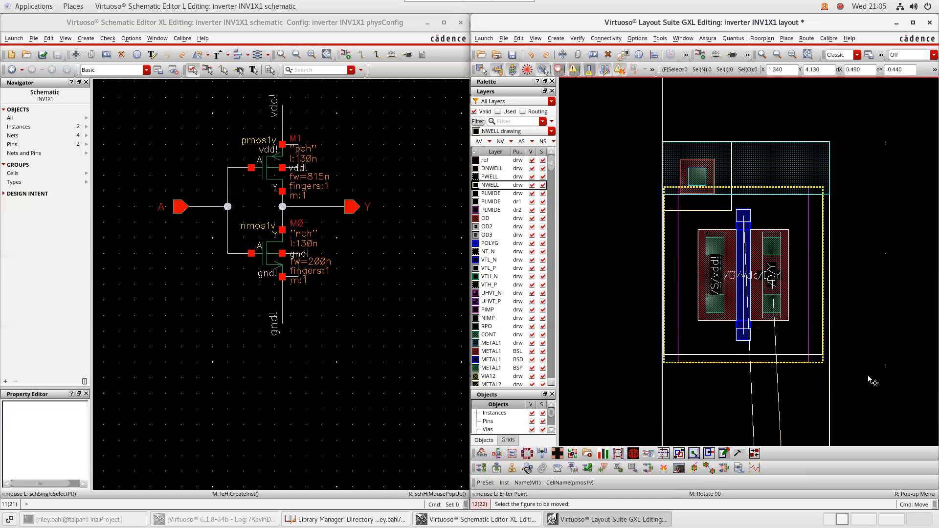
pyautogui.scroll(-3, 840, 251)
pyautogui.keyDown('ctrl'); pyautogui.scroll(-1, 843, 269); pyautogui.keyUp('ctrl')
pyautogui.moveTo(836, 361); pyautogui.dragTo(808, 217, button='middle')
pyautogui.moveTo(802, 366); pyautogui.dragTo(791, 251, button='middle')
pyautogui.moveTo(796, 382); pyautogui.dragTo(749, 221, button='middle')
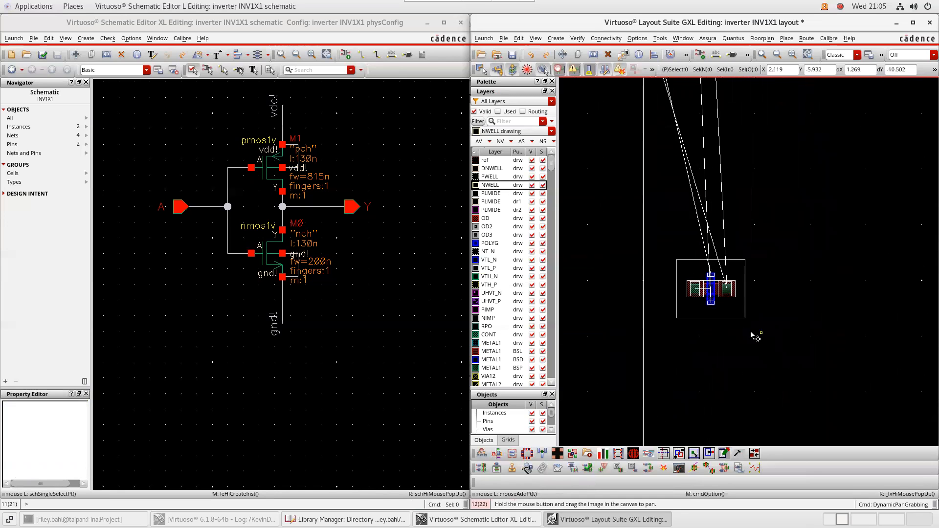
pyautogui.keyDown('ctrl'); pyautogui.scroll(2, 743, 320); pyautogui.keyUp('ctrl')
# Move the NMOS transistor down to sit just above the bottom ground rail
pyautogui.click(722, 313)
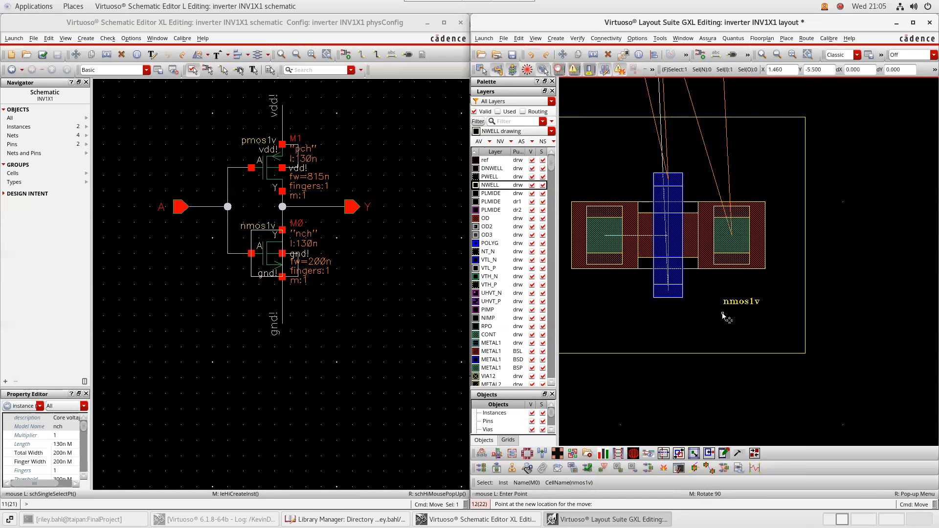
pyautogui.keyDown('ctrl'); pyautogui.scroll(-1, 726, 292); pyautogui.keyUp('ctrl')
pyautogui.keyDown('ctrl'); pyautogui.scroll(-1, 725, 289); pyautogui.keyUp('ctrl')
pyautogui.moveTo(705, 228); pyautogui.dragTo(698, 420, button='middle')
pyautogui.moveTo(659, 259); pyautogui.dragTo(657, 404, button='middle')
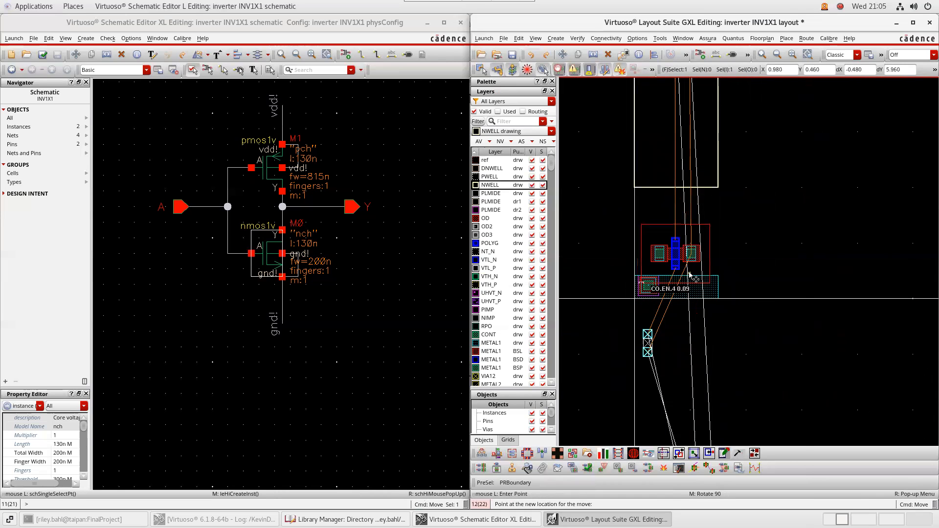
pyautogui.keyDown('ctrl'); pyautogui.scroll(3, 686, 277); pyautogui.keyUp('ctrl')
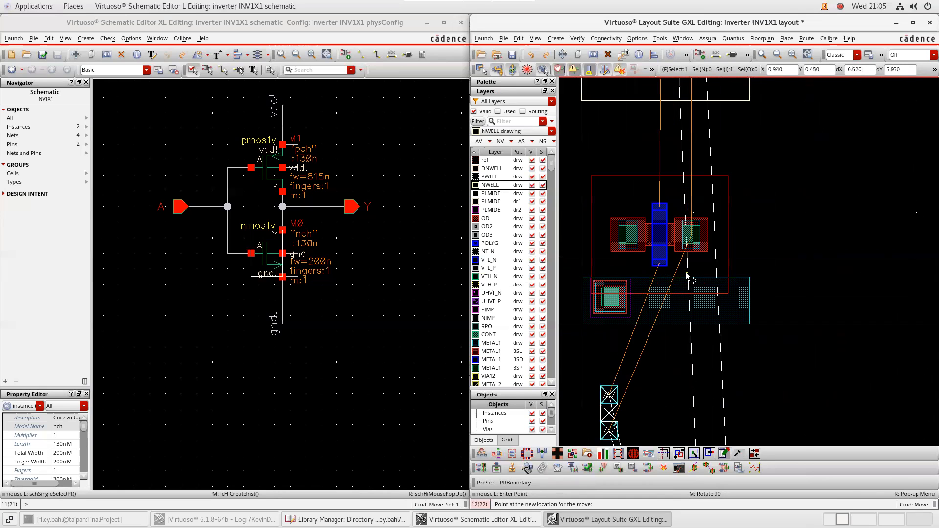
pyautogui.keyDown('ctrl'); pyautogui.scroll(-3, 687, 277); pyautogui.keyUp('ctrl')
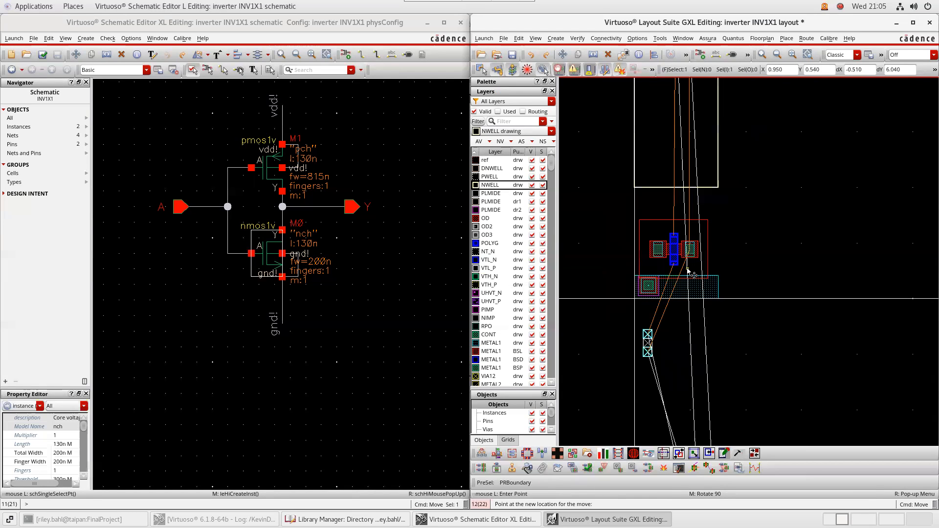
pyautogui.click(688, 271)
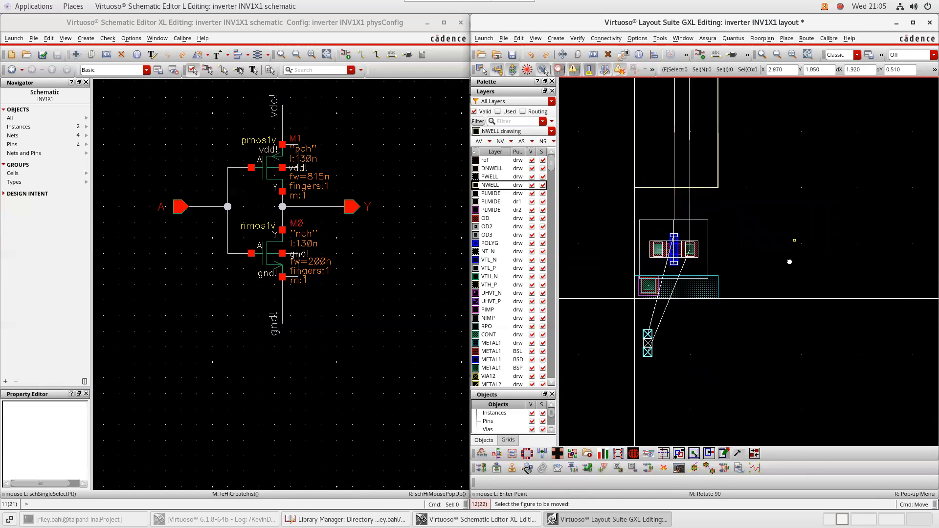
pyautogui.moveTo(794, 248); pyautogui.dragTo(780, 331)
pyautogui.moveTo(780, 333); pyautogui.dragTo(796, 300, button='middle')
pyautogui.scroll(1, 727, 275)
pyautogui.scroll(-2, 814, 309)
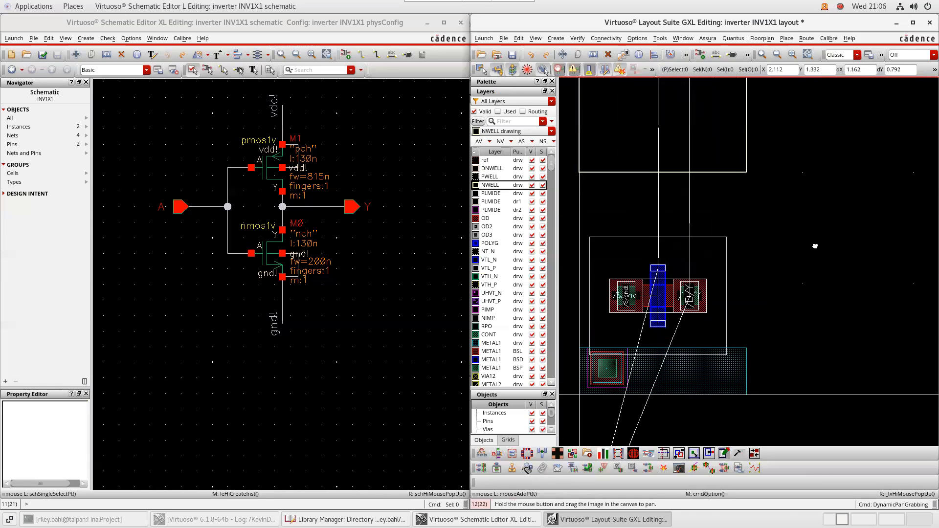
pyautogui.scroll(1, 816, 250)
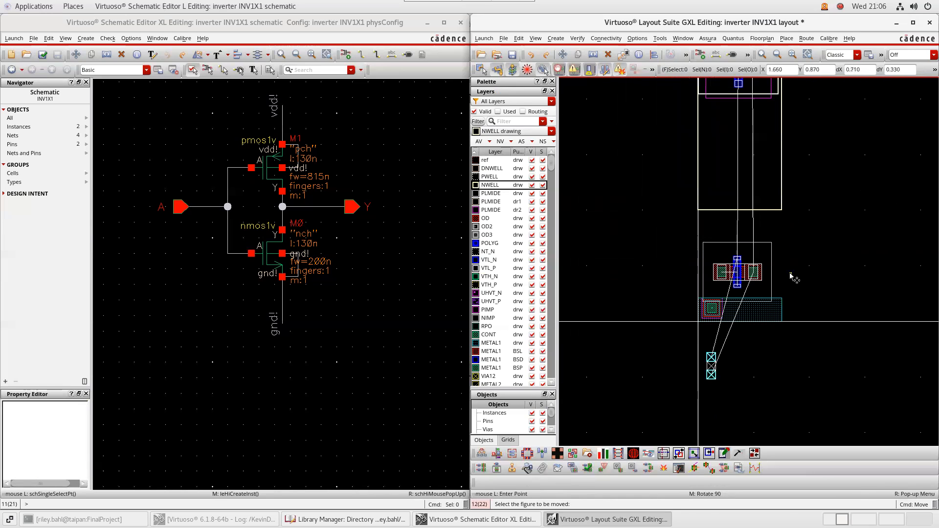
# Draw a metal1 wire from the NMOS source down to the gnd! rail
pyautogui.press('p')
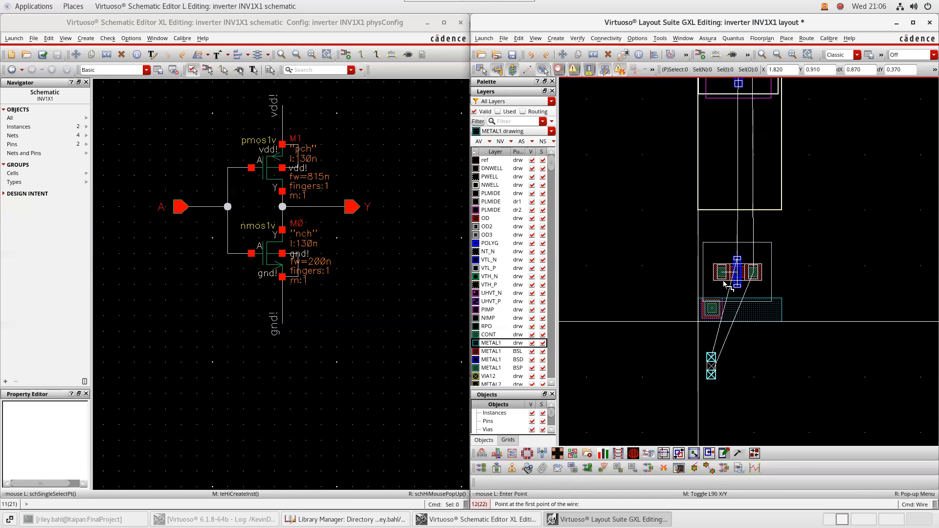
pyautogui.scroll(1, 722, 280)
pyautogui.click(716, 276)
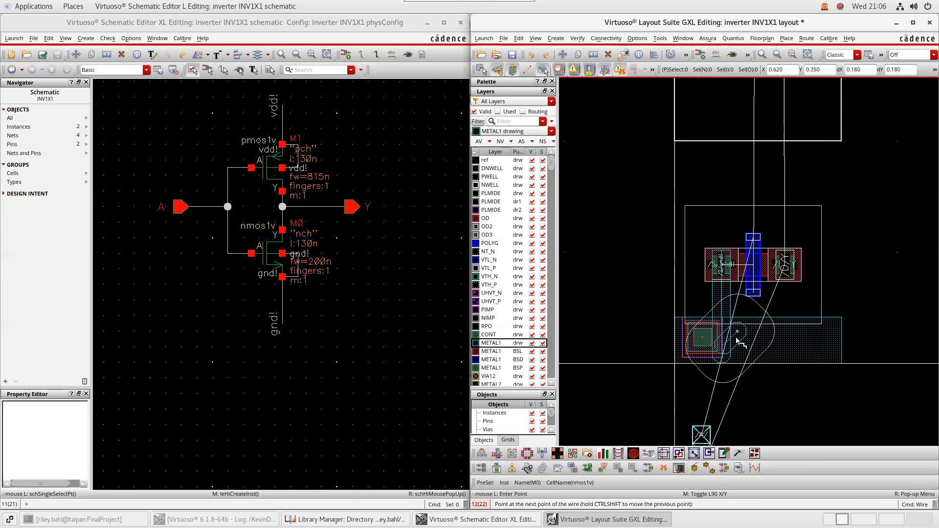
pyautogui.doubleClick(725, 354)
# Draw a metal1 wire from the PMOS source up to the vdd! rail
pyautogui.scroll(1, 875, 190)
pyautogui.moveTo(865, 233); pyautogui.dragTo(846, 330, button='middle')
pyautogui.scroll(-2, 847, 325)
pyautogui.moveTo(846, 183); pyautogui.dragTo(815, 330, button='middle')
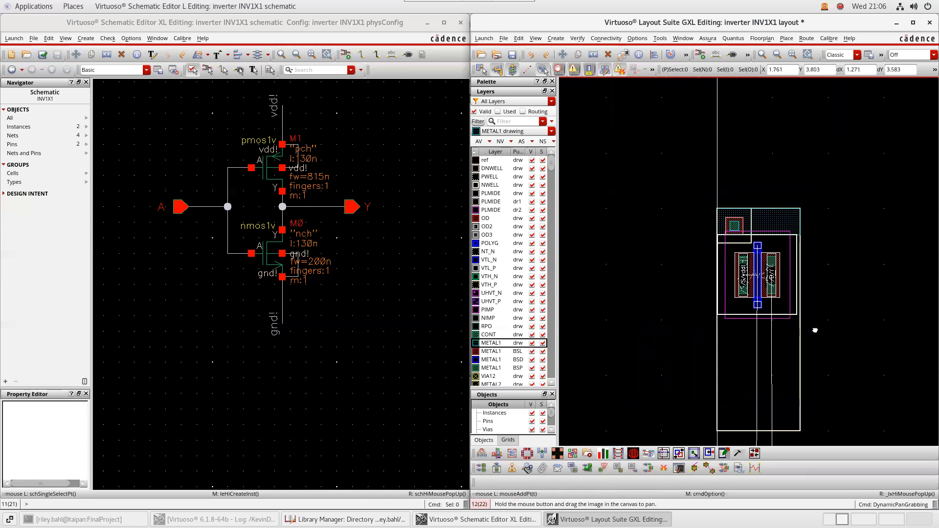
pyautogui.scroll(1, 771, 268)
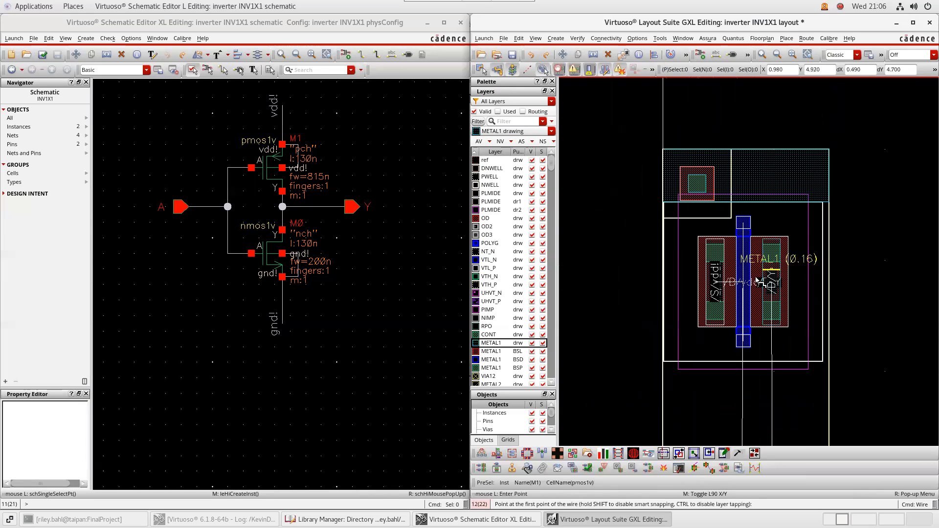
pyautogui.click(715, 324)
pyautogui.doubleClick(715, 167)
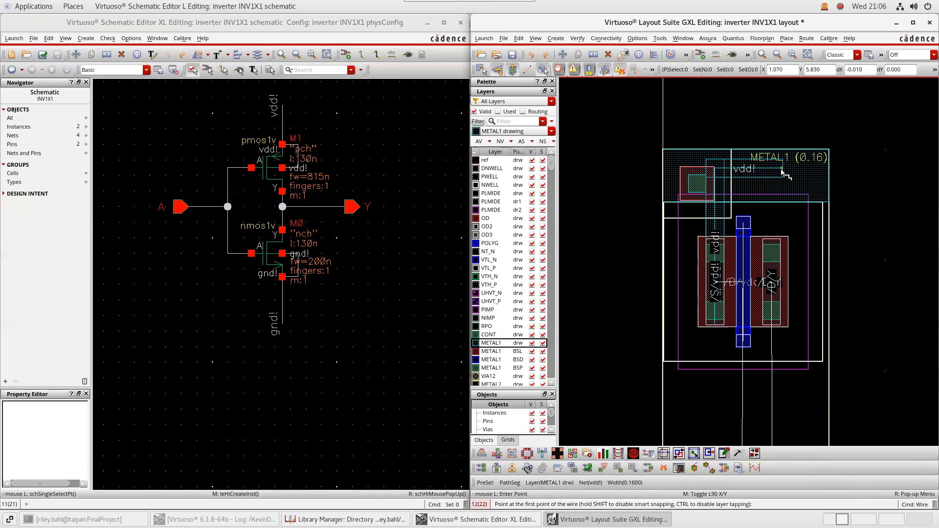
# Join the PMOS and NMOS drains with metal1 wires forming the Y output line
pyautogui.moveTo(883, 307); pyautogui.dragTo(878, 229, button='middle')
pyautogui.moveTo(869, 293); pyautogui.dragTo(864, 220, button='middle')
pyautogui.click(765, 127)
pyautogui.moveTo(780, 352); pyautogui.dragTo(749, 98, button='middle')
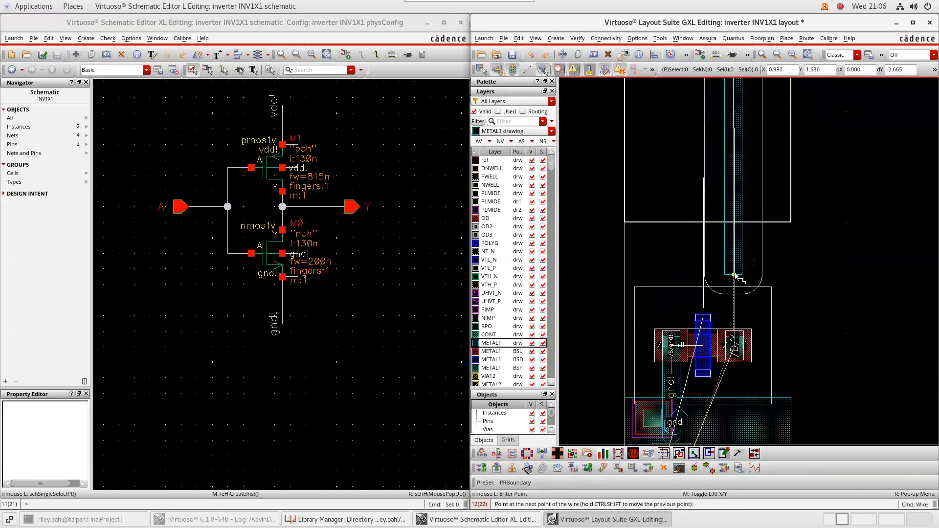
pyautogui.doubleClick(735, 276)
pyautogui.click(735, 357)
pyautogui.doubleClick(738, 275)
pyautogui.moveTo(858, 360); pyautogui.dragTo(855, 292, button='middle')
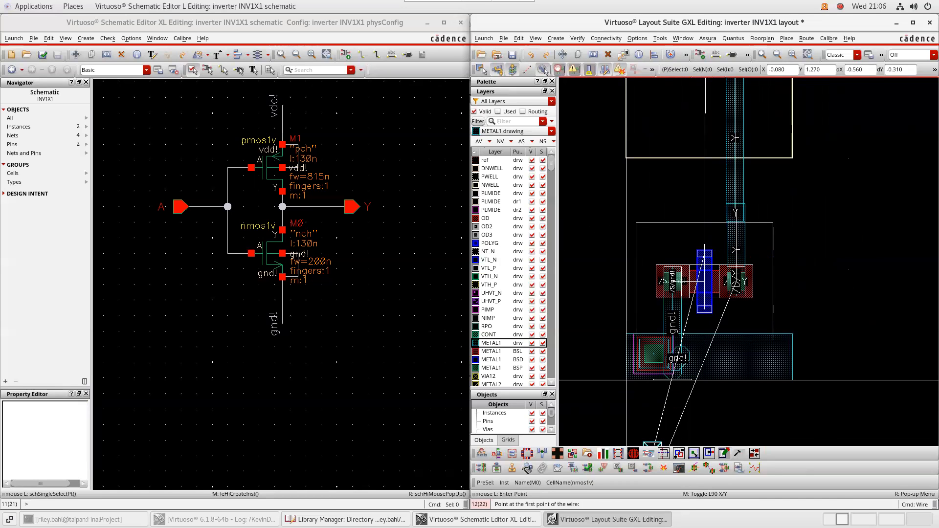
pyautogui.press('Escape')
pyautogui.click(501, 244)
# Draw a poly rectangle extending the gate strip upward from the gate top
pyautogui.press('r')
pyautogui.keyDown('ctrl'); pyautogui.scroll(2, 693, 242); pyautogui.keyUp('ctrl')
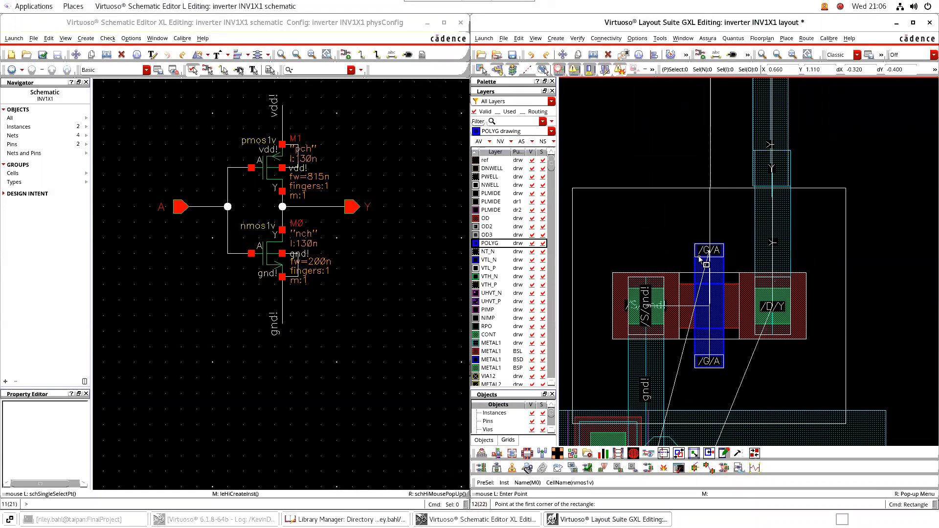
pyautogui.click(690, 230)
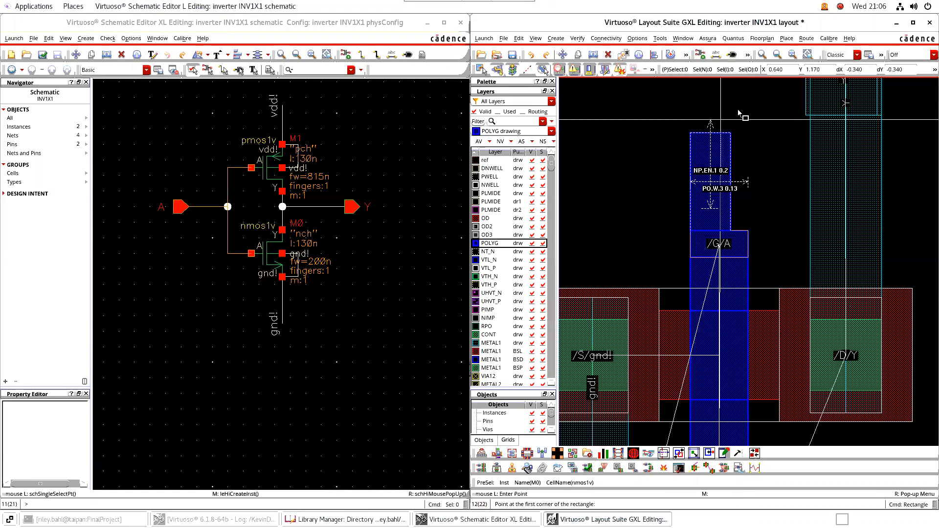
pyautogui.scroll(2, 736, 122)
pyautogui.keyDown('ctrl'); pyautogui.scroll(-2, 732, 152); pyautogui.keyUp('ctrl')
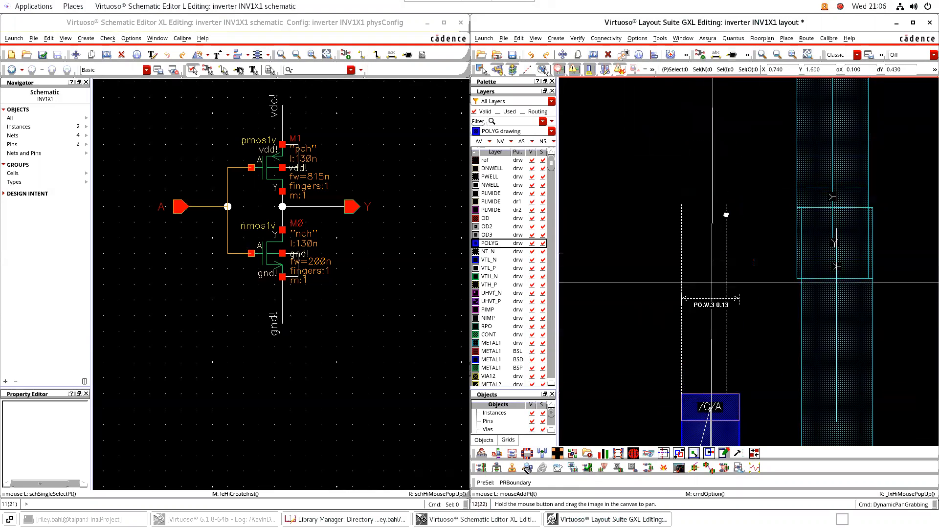
pyautogui.scroll(4, 722, 86)
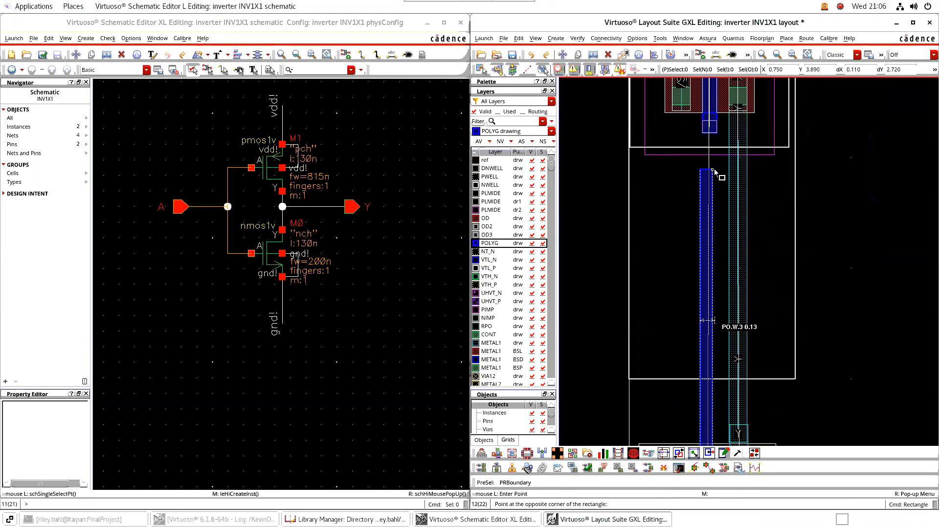
pyautogui.keyDown('ctrl'); pyautogui.scroll(3, 710, 169); pyautogui.keyUp('ctrl')
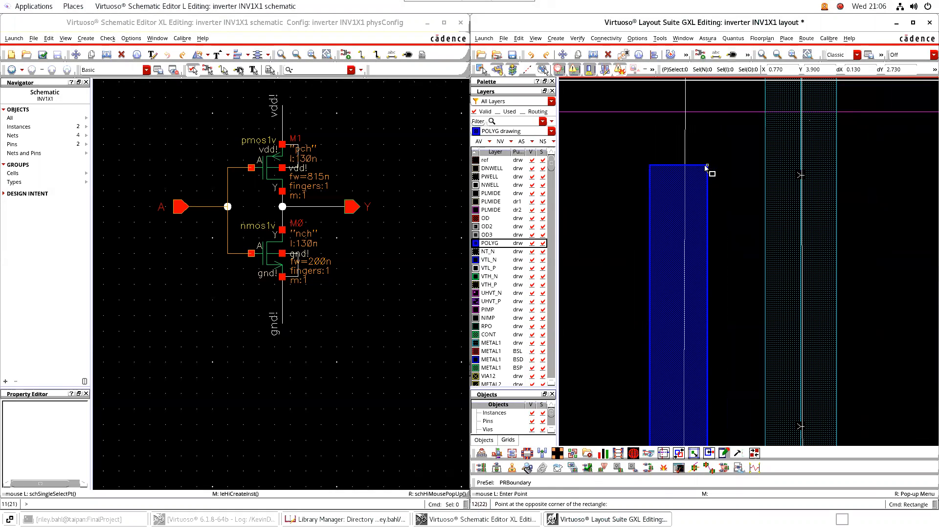
pyautogui.click(707, 166)
# Start another poly rectangle at the gate end and bring up the Grids panel
pyautogui.scroll(3, 706, 171)
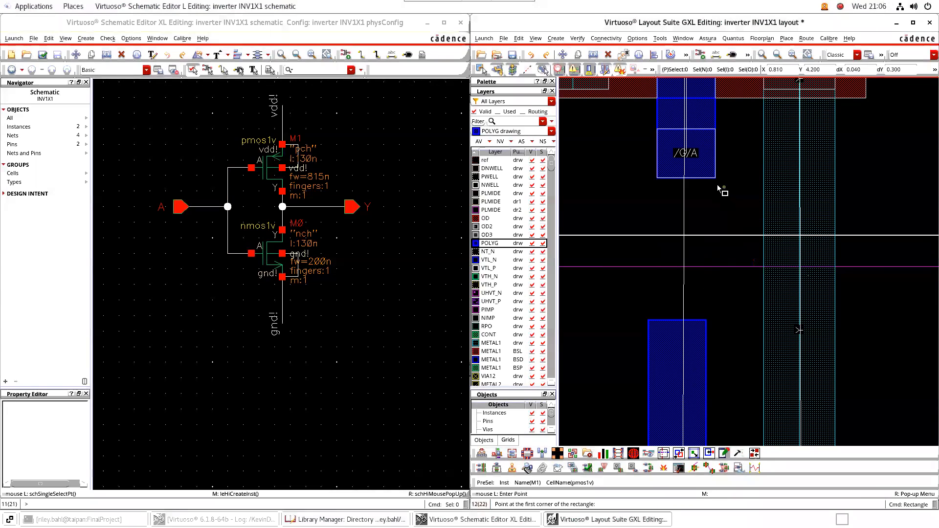
pyautogui.click(714, 178)
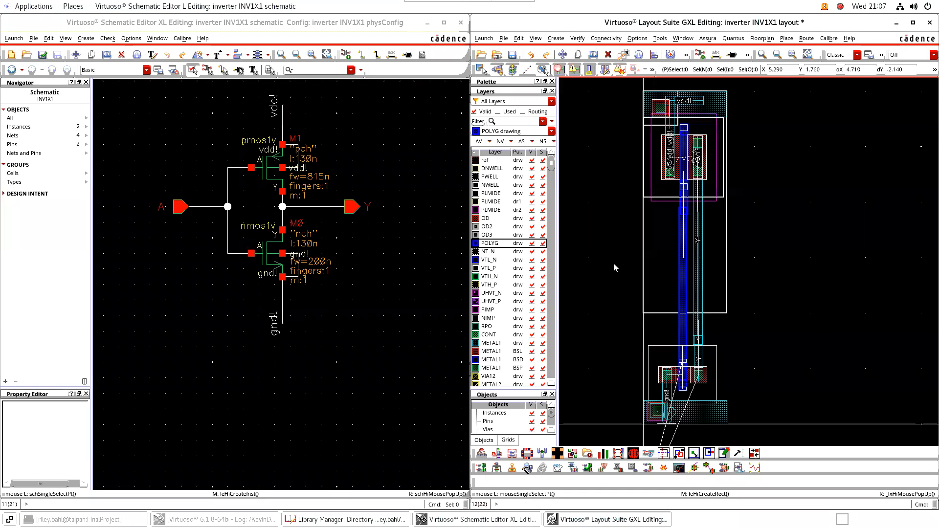
pyautogui.scroll(1, 616, 267)
pyautogui.scroll(-1, 672, 271)
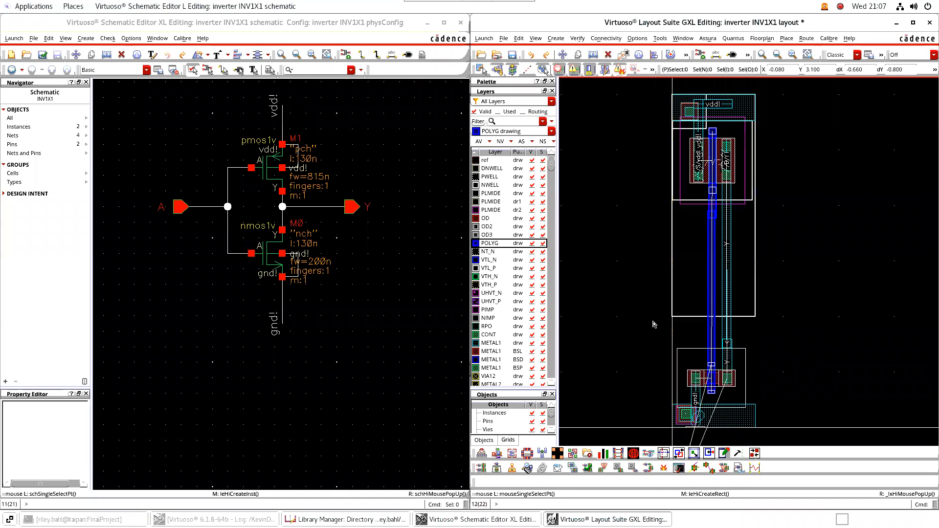
pyautogui.moveTo(643, 345); pyautogui.dragTo(646, 292, button='middle')
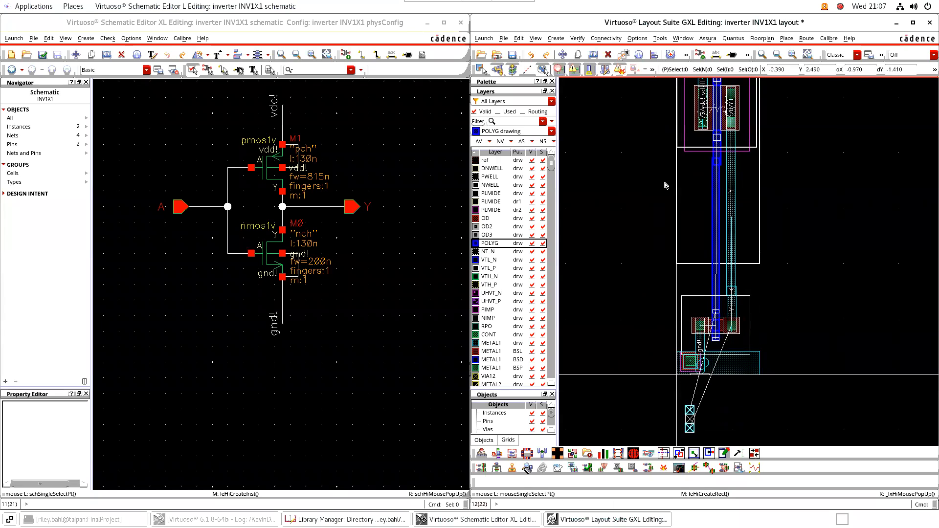
pyautogui.click(508, 440)
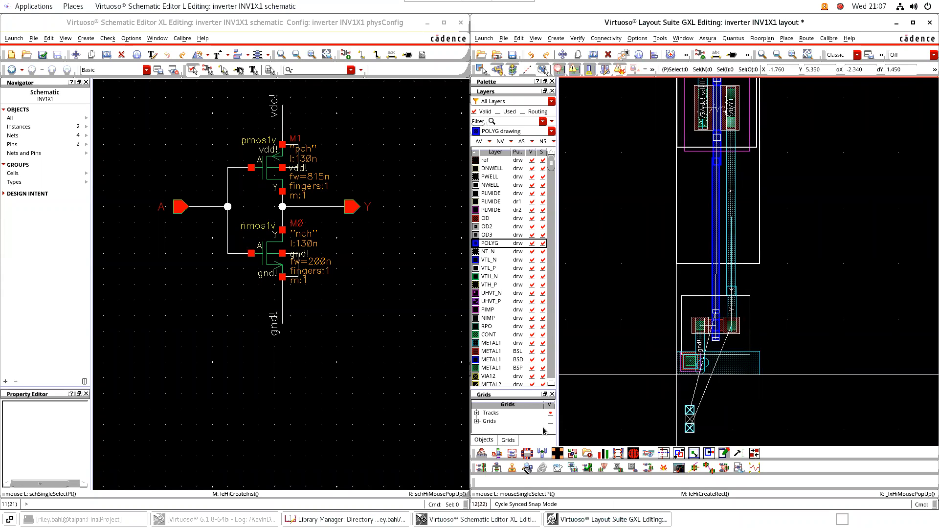
# Expand Grids > Routing Grid and turn on METAL1 routing grid display
pyautogui.click(477, 421)
pyautogui.scroll(-1, 512, 424)
pyautogui.click(487, 421)
pyautogui.scroll(-2, 530, 429)
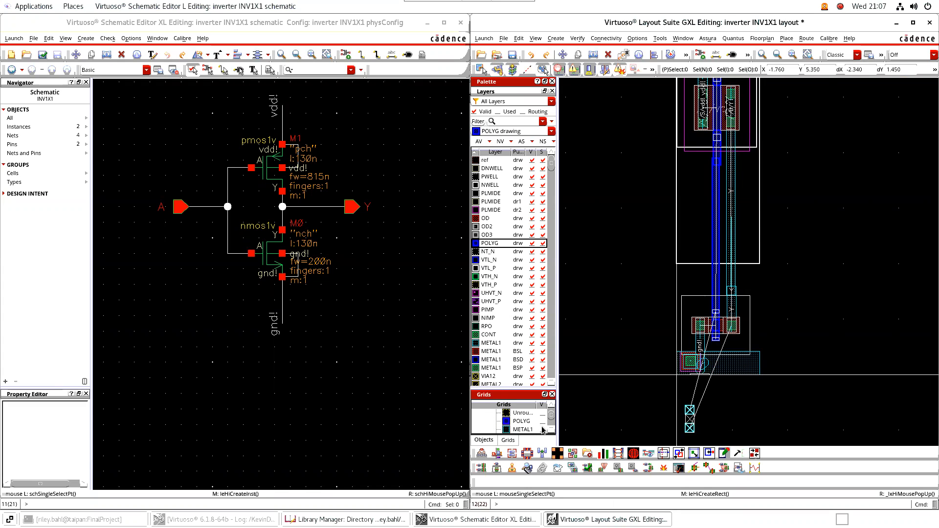
pyautogui.click(541, 430)
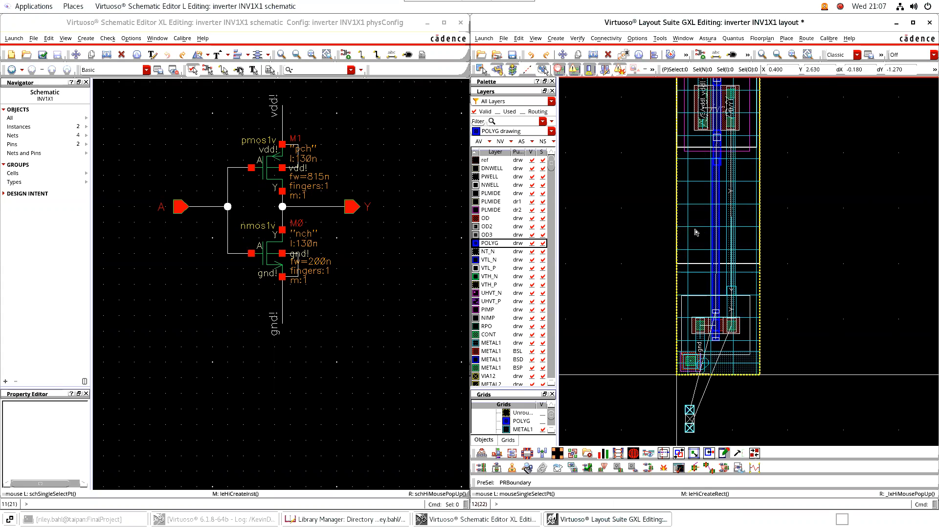
pyautogui.keyDown('ctrl'); pyautogui.scroll(3, 696, 233); pyautogui.keyUp('ctrl')
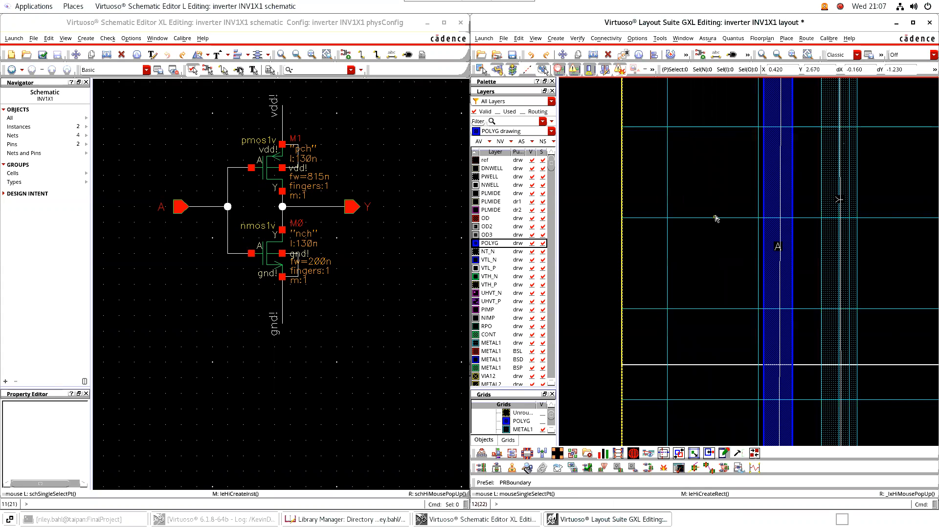
pyautogui.keyDown('ctrl'); pyautogui.scroll(2, 714, 221); pyautogui.keyUp('ctrl')
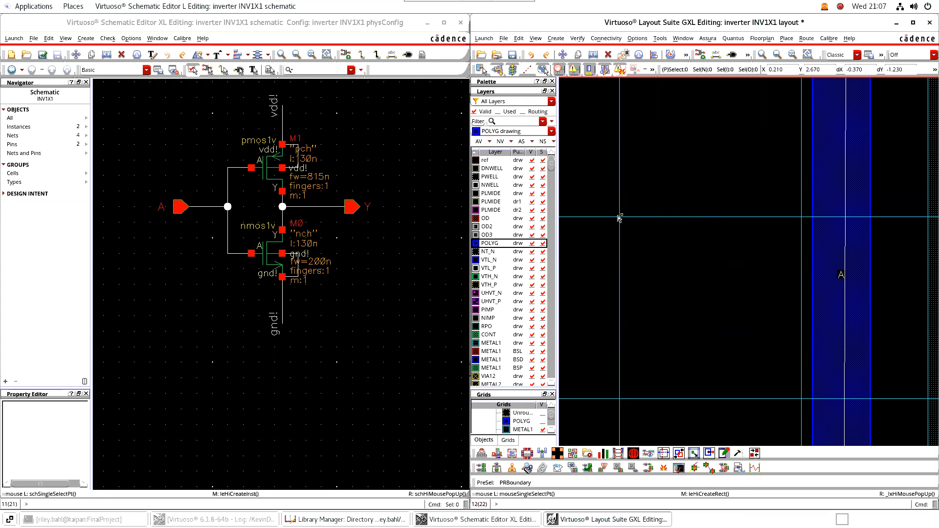
pyautogui.keyDown('ctrl'); pyautogui.scroll(-4, 622, 222); pyautogui.keyUp('ctrl')
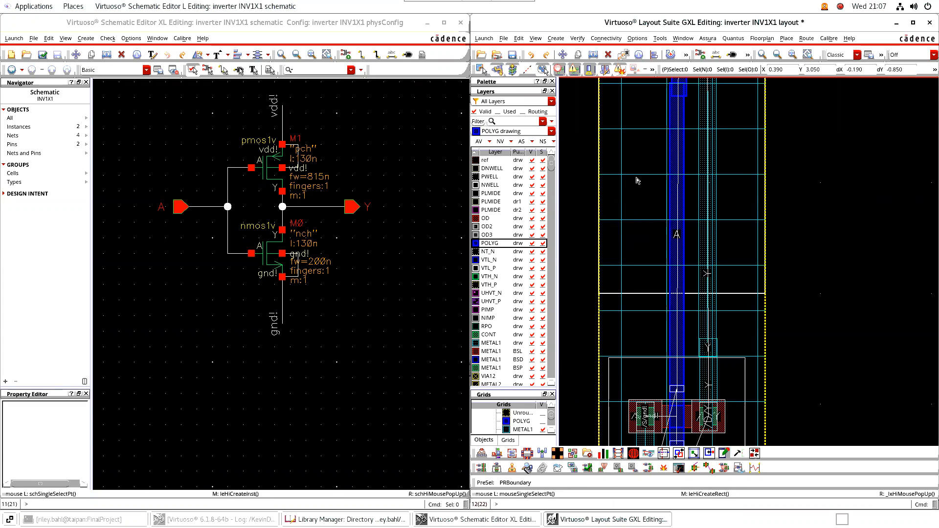
pyautogui.moveTo(846, 352); pyautogui.dragTo(840, 184, button='middle')
# Move pin Y from below the cell onto the output metal1 line
pyautogui.moveTo(824, 288); pyautogui.dragTo(829, 181, button='middle')
pyautogui.keyDown('ctrl'); pyautogui.scroll(2, 641, 339); pyautogui.keyUp('ctrl')
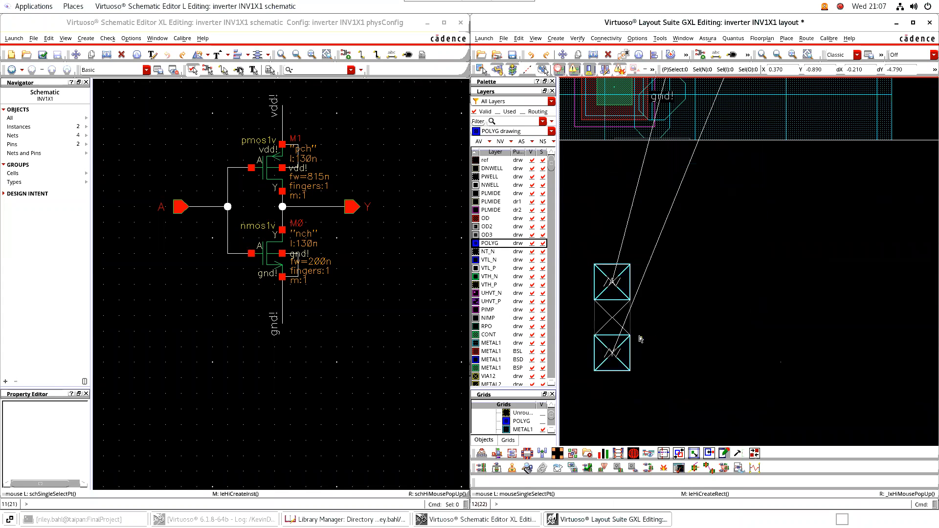
pyautogui.press('m')
pyautogui.click(612, 356)
pyautogui.scroll(-2, 693, 316)
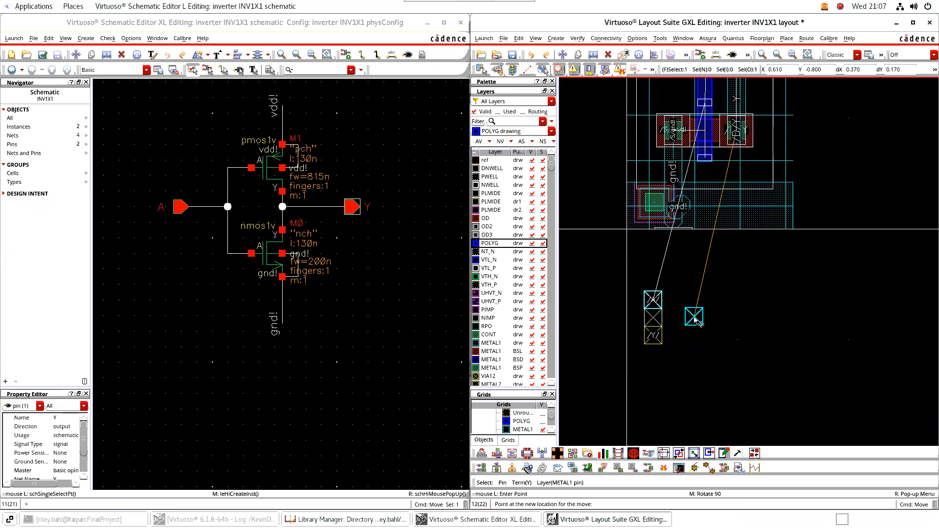
pyautogui.moveTo(781, 195); pyautogui.dragTo(776, 309, button='middle')
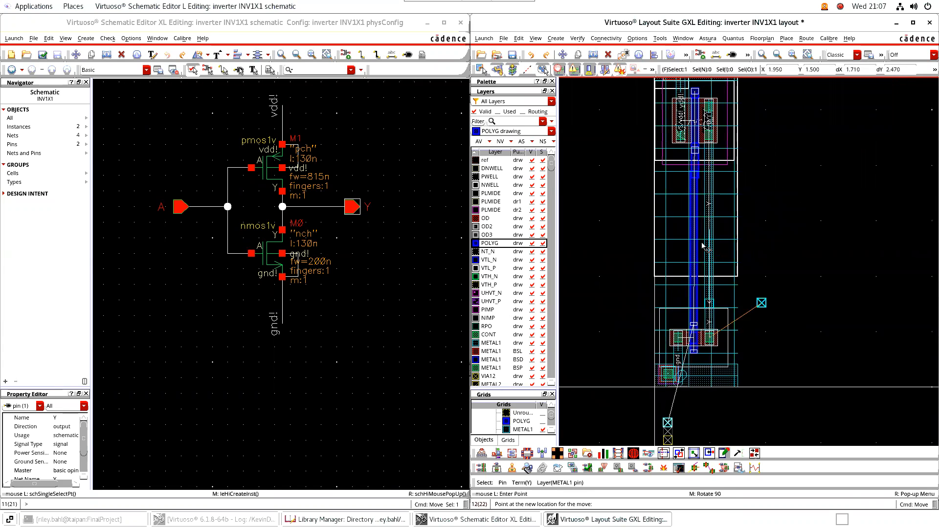
pyautogui.scroll(2, 675, 258)
pyautogui.scroll(2, 684, 259)
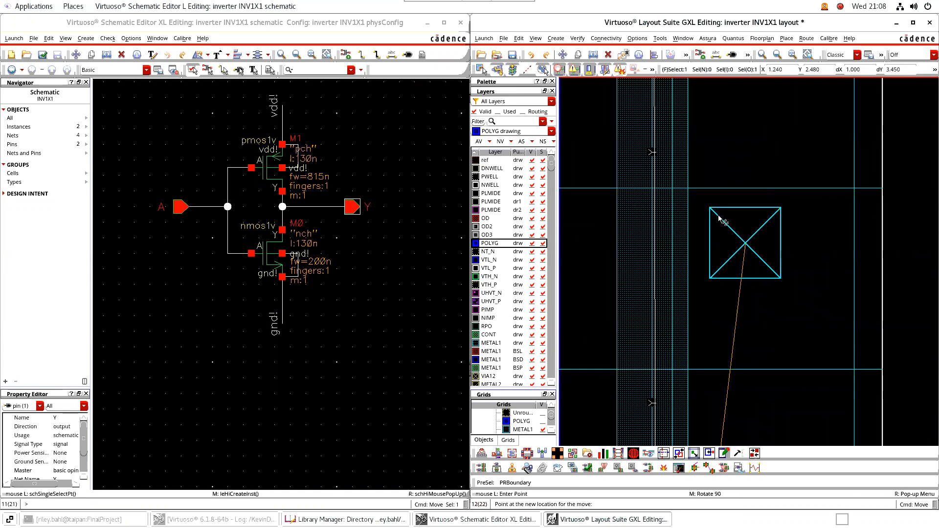
pyautogui.click(674, 191)
# Move pin A into the cell beside the poly gate strip
pyautogui.scroll(-2, 727, 268)
pyautogui.moveTo(821, 318); pyautogui.dragTo(830, 181, button='middle')
pyautogui.moveTo(789, 346); pyautogui.dragTo(824, 217, button='middle')
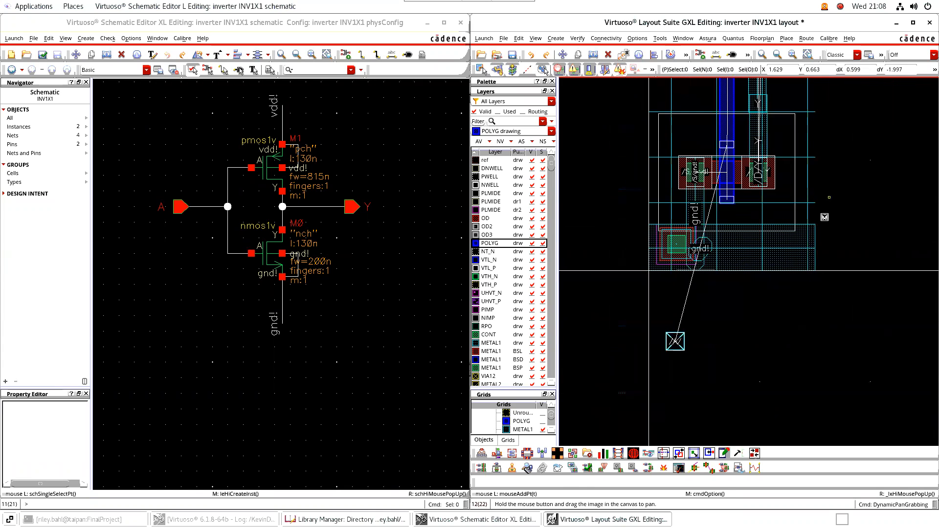
pyautogui.click(675, 345)
pyautogui.moveTo(610, 147); pyautogui.dragTo(615, 318, button='middle')
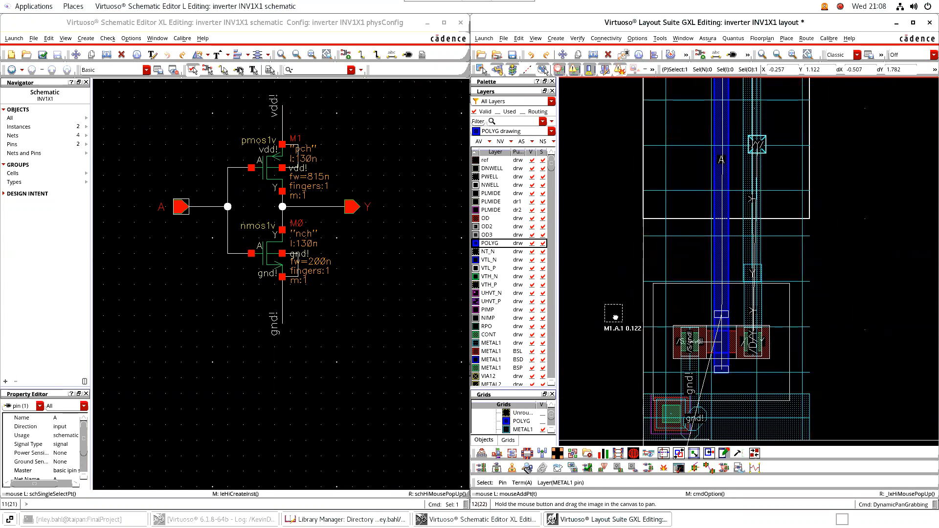
pyautogui.scroll(2, 668, 199)
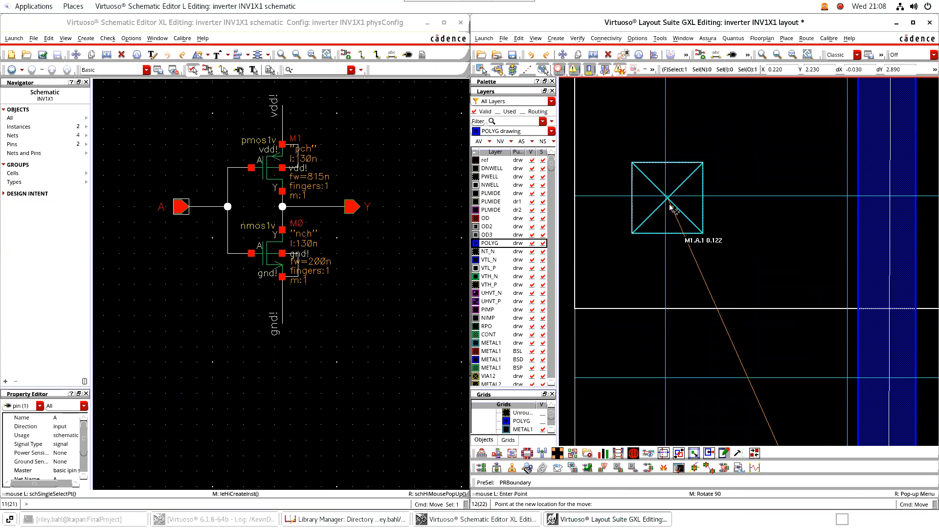
pyautogui.click(668, 205)
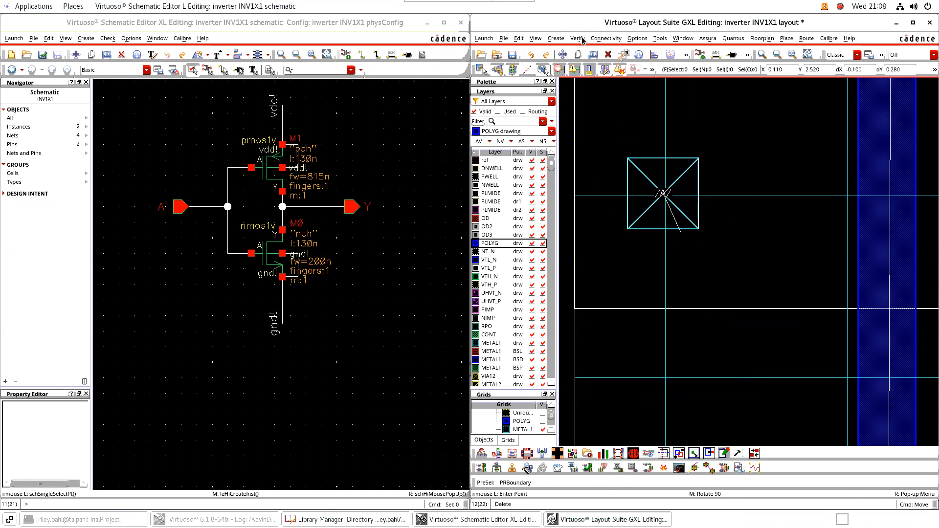
# Review the Editor Options wire constraint group and via calculation settings, closing without changes
pyautogui.click(602, 39)
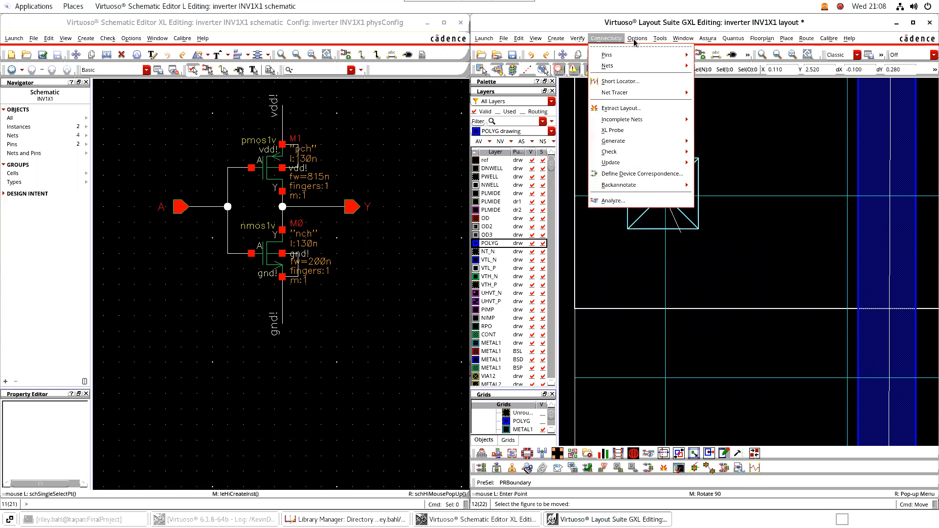
pyautogui.click(647, 65)
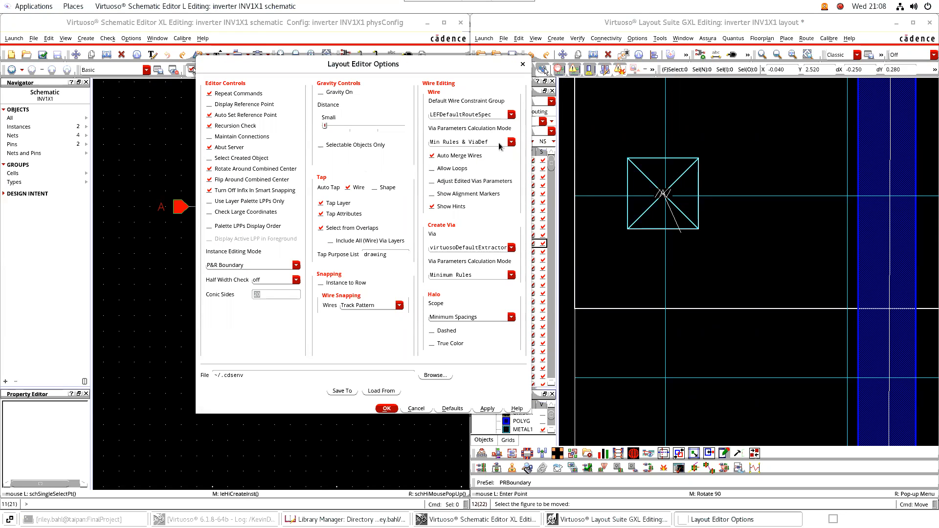
pyautogui.click(482, 117)
pyautogui.click(511, 115)
pyautogui.click(512, 115)
pyautogui.click(511, 275)
pyautogui.click(510, 274)
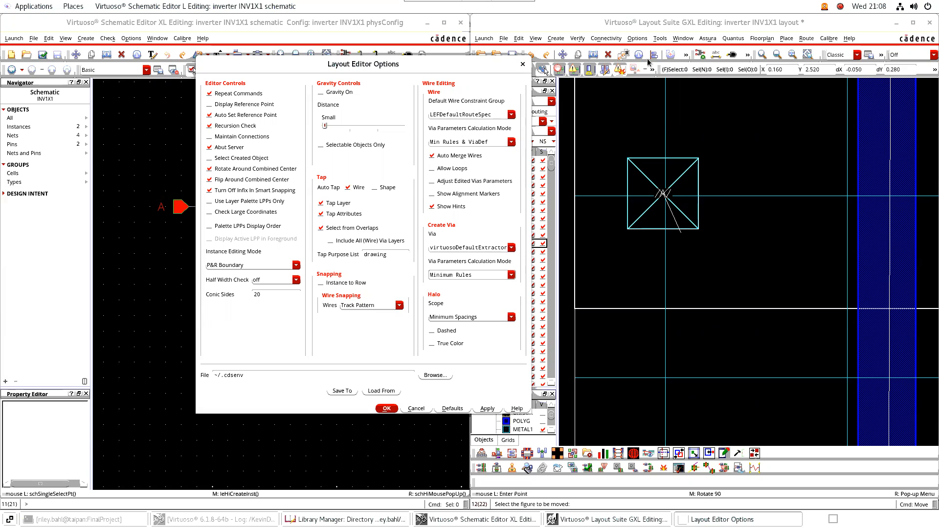
pyautogui.click(522, 65)
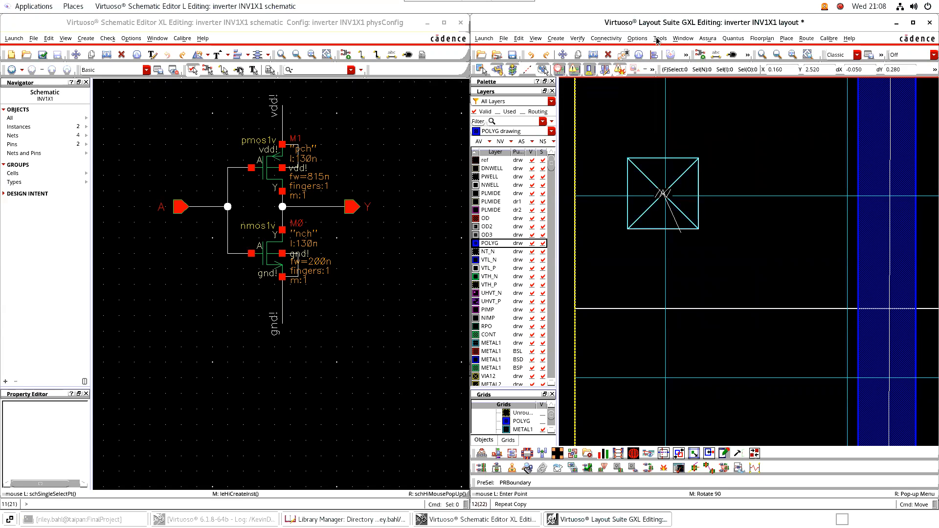
# Set X and Y snap spacing to 0.005 in Display Options and apply
pyautogui.click(640, 41)
pyautogui.click(642, 72)
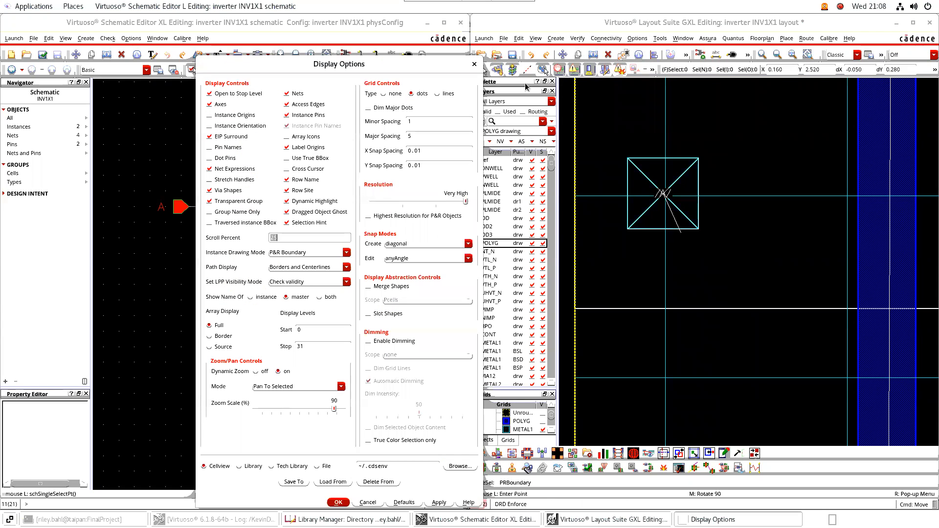
pyautogui.click(421, 152)
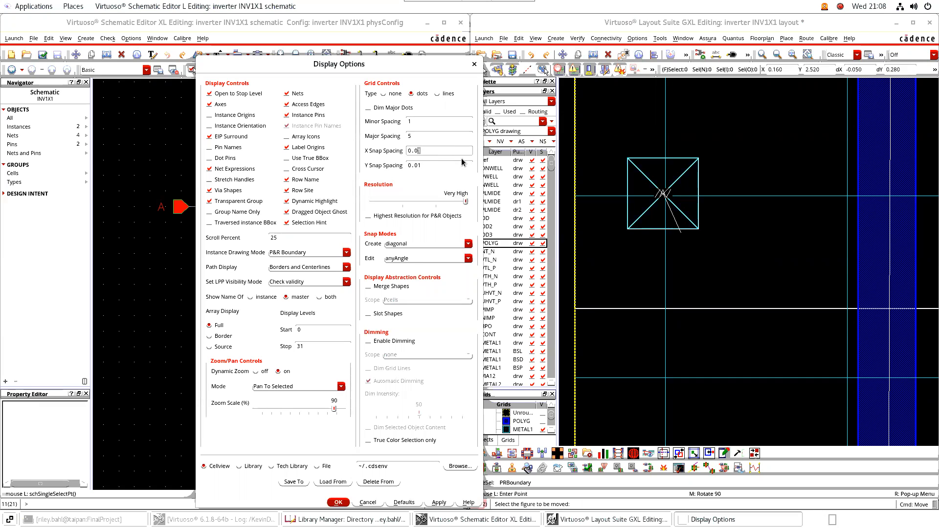
pyautogui.click(421, 166)
pyautogui.click(416, 123)
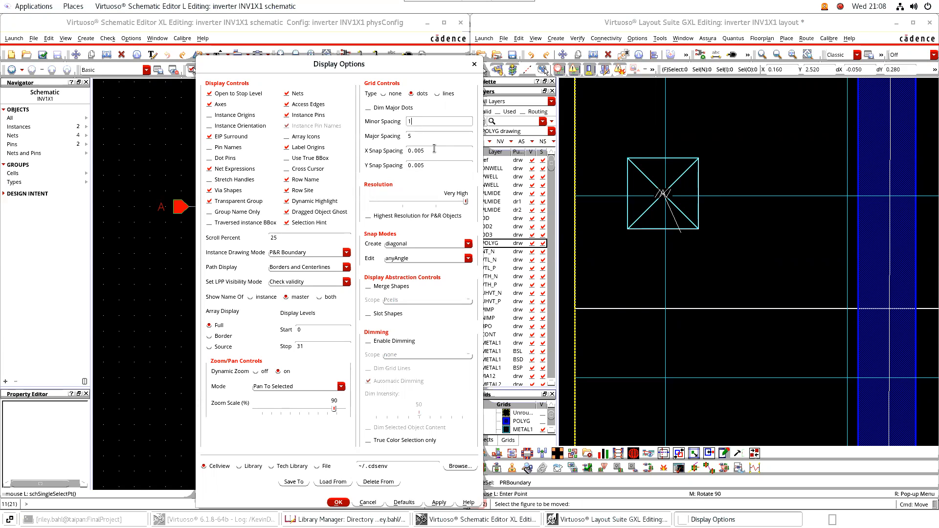
pyautogui.click(338, 503)
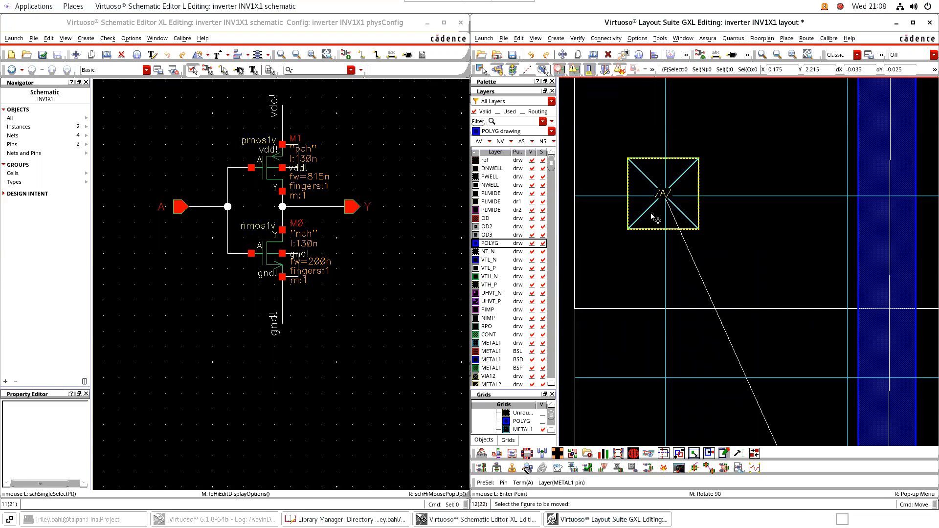
# Re-place pin A so it aligns to the finer 0.005 snap grid
pyautogui.keyDown('ctrl'); pyautogui.scroll(2, 652, 219); pyautogui.keyUp('ctrl')
pyautogui.moveTo(656, 222); pyautogui.dragTo(661, 296, button='middle')
pyautogui.click(658, 172)
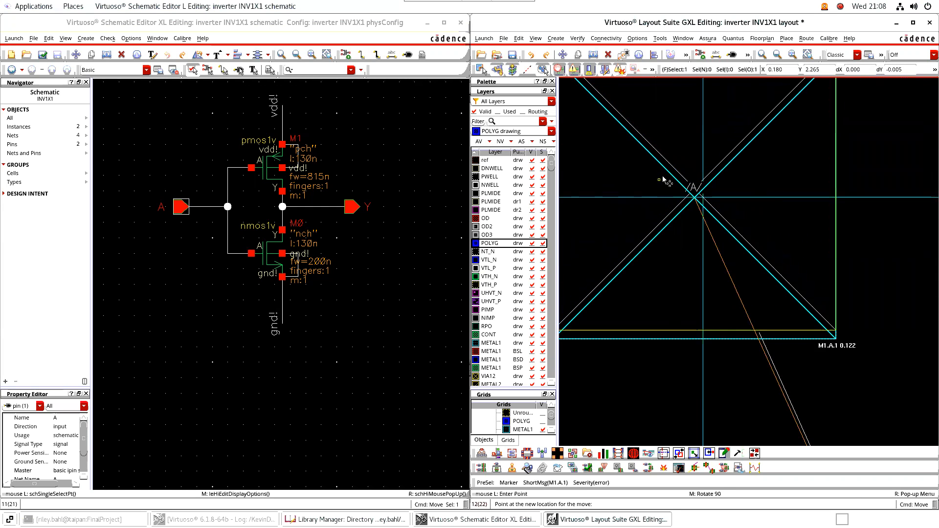
pyautogui.click(664, 179)
# Re-place pin Y on the finer snap grid and view the whole cell
pyautogui.scroll(-2, 694, 234)
pyautogui.moveTo(807, 280); pyautogui.dragTo(631, 282, button='middle')
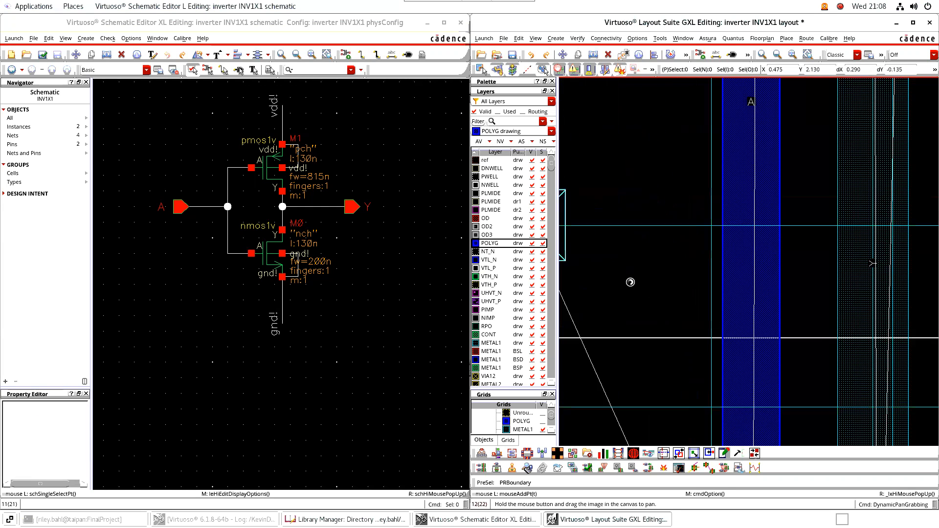
pyautogui.scroll(-2, 630, 282)
pyautogui.scroll(2, 709, 219)
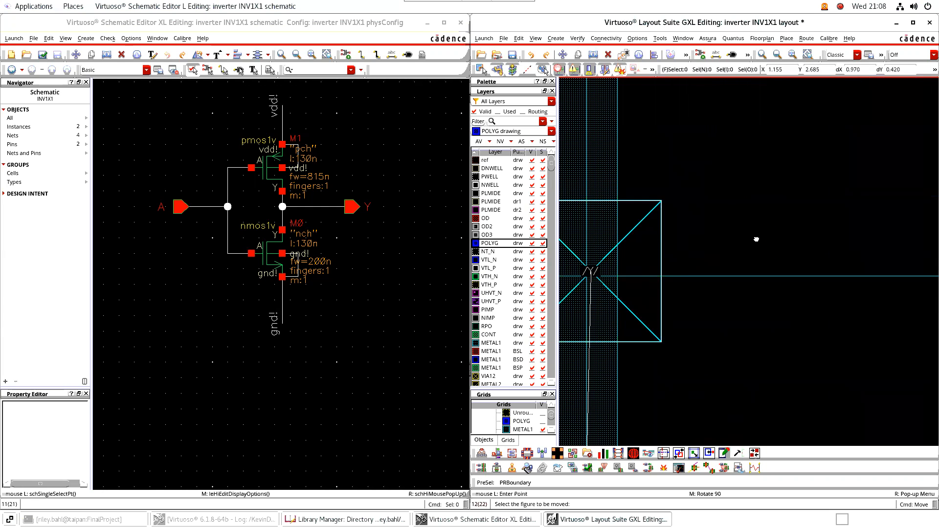
pyautogui.scroll(-1, 756, 239)
pyautogui.scroll(1, 742, 258)
pyautogui.click(740, 248)
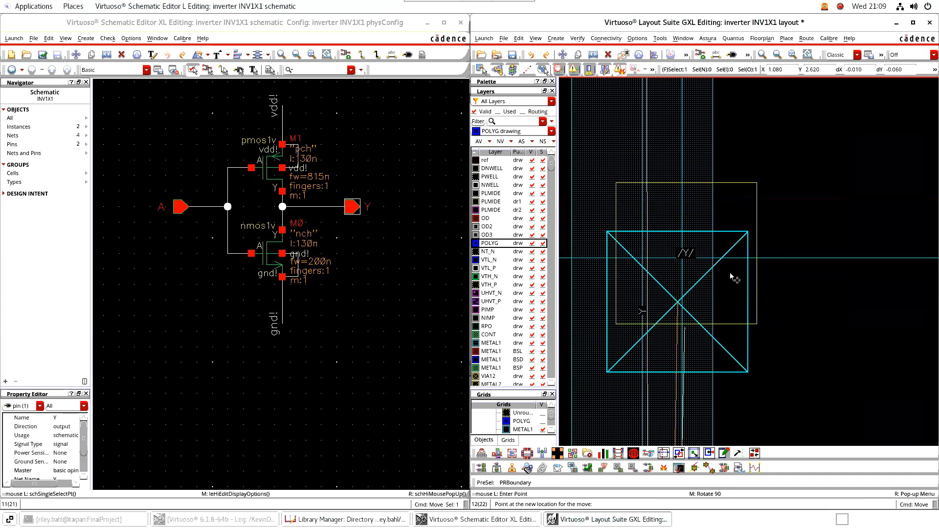
pyautogui.click(735, 246)
pyautogui.scroll(-3, 759, 270)
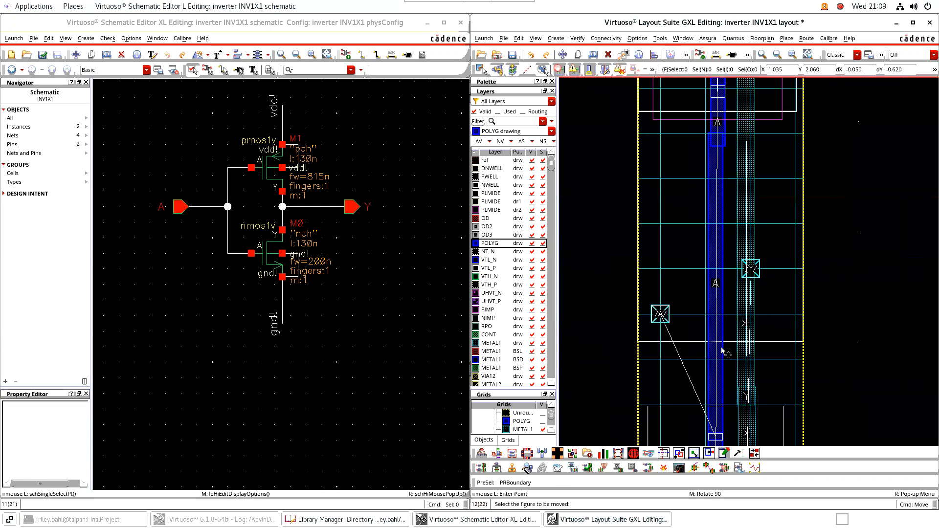
pyautogui.moveTo(612, 348); pyautogui.dragTo(658, 193, button='middle')
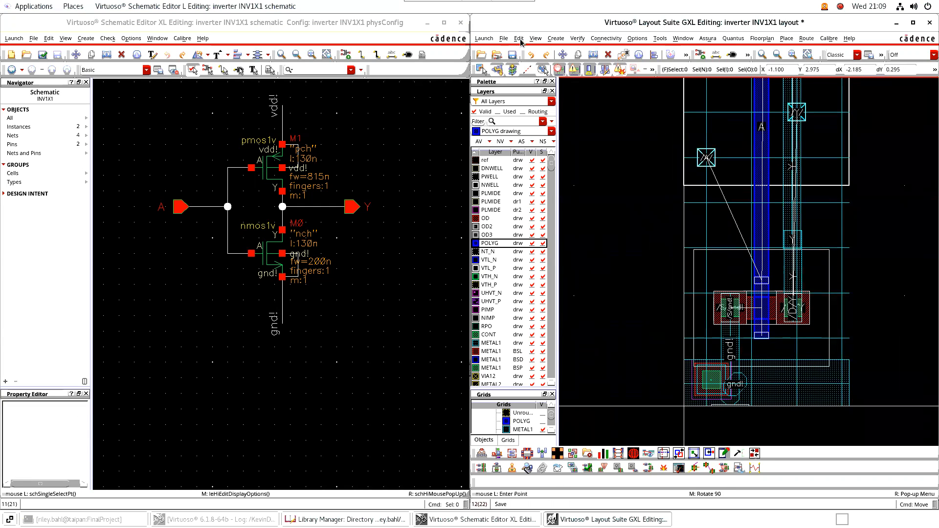
# Place an M1_PO via definition beside the A gate poly at input pin A
pyautogui.click(550, 41)
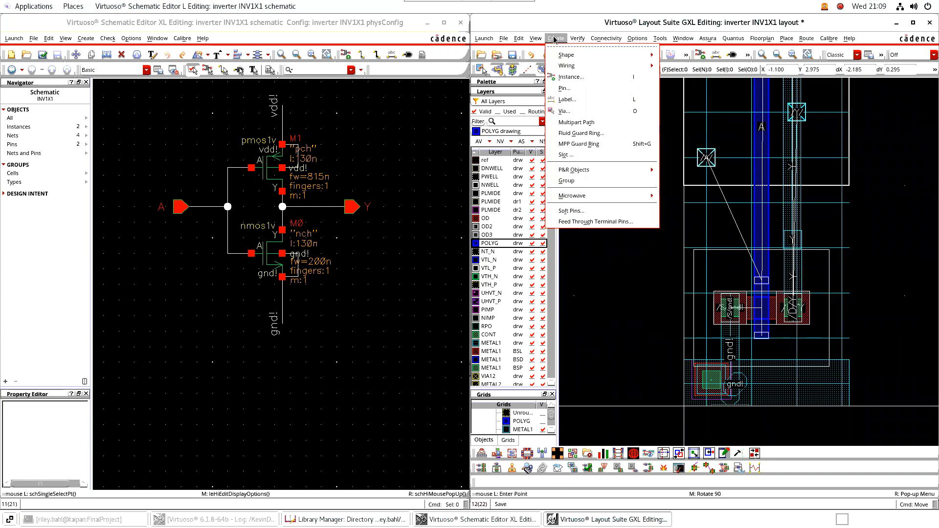
pyautogui.click(573, 114)
pyautogui.click(289, 113)
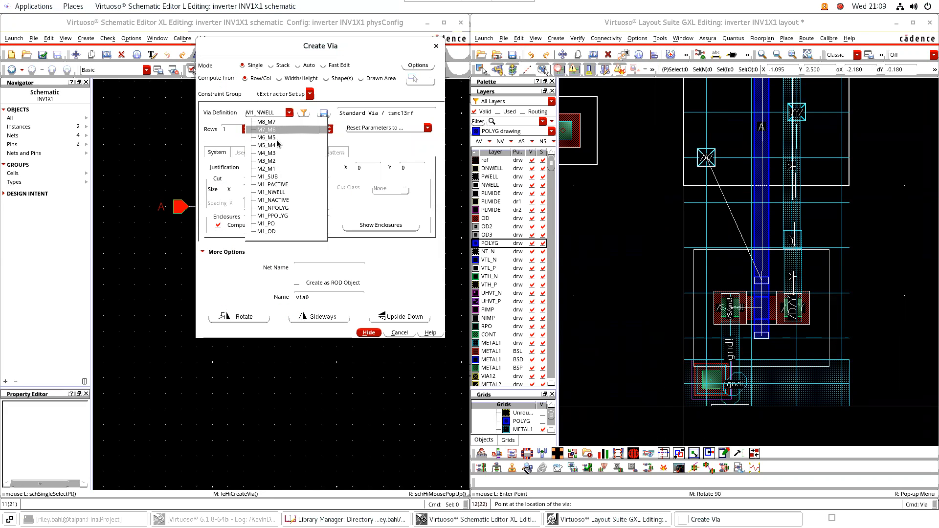
pyautogui.click(276, 225)
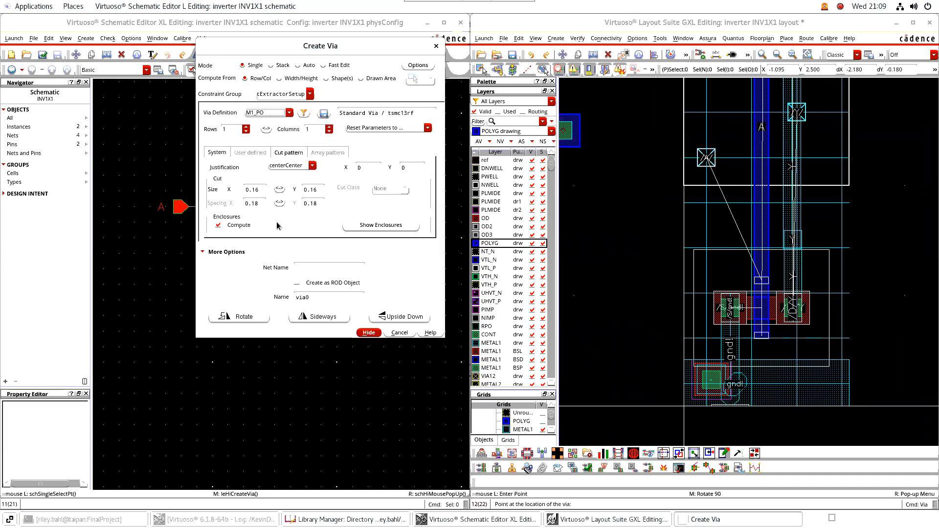
pyautogui.keyDown('ctrl'); pyautogui.scroll(3, 704, 157); pyautogui.keyUp('ctrl')
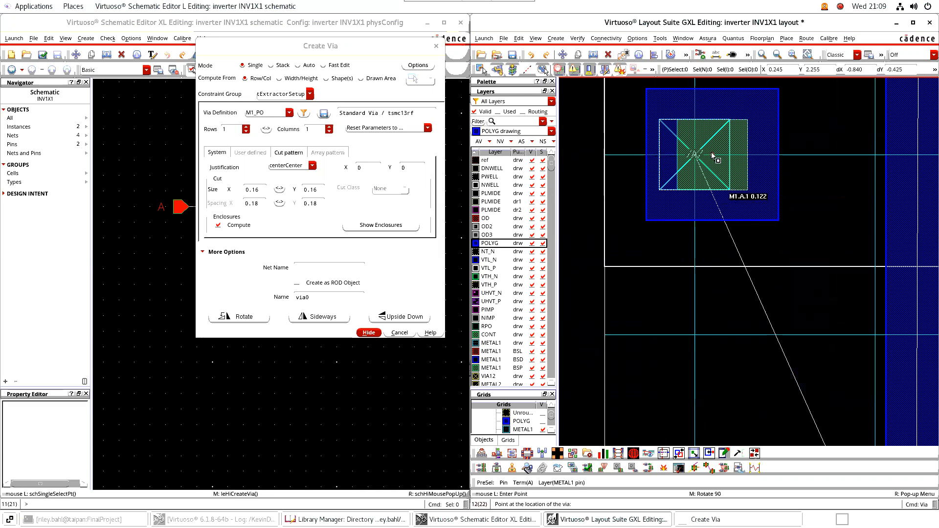
pyautogui.click(712, 155)
pyautogui.press('Escape')
pyautogui.moveTo(795, 198); pyautogui.dragTo(784, 253, button='middle')
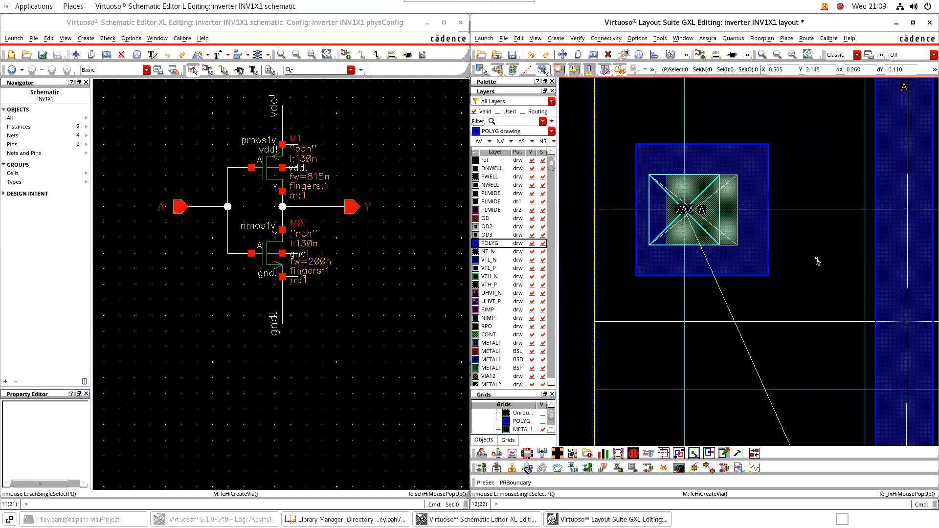
# Draw a poly rectangle from the M1_PO via to the A gate line, then select METAL1 drw
pyautogui.press('r')
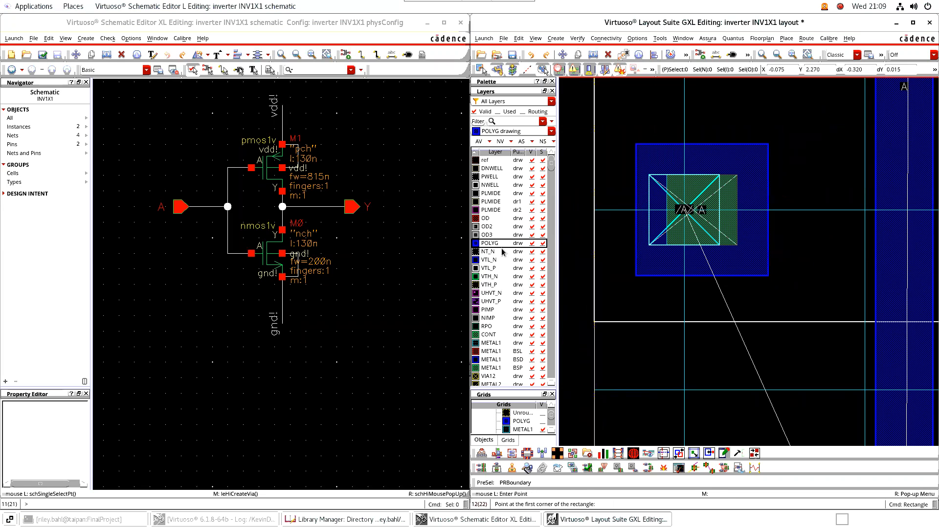
pyautogui.click(875, 245)
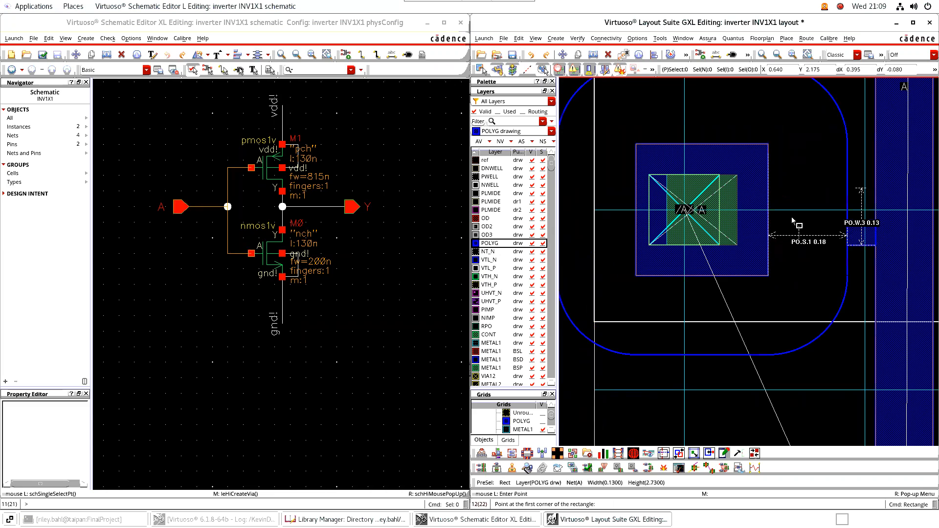
pyautogui.click(768, 186)
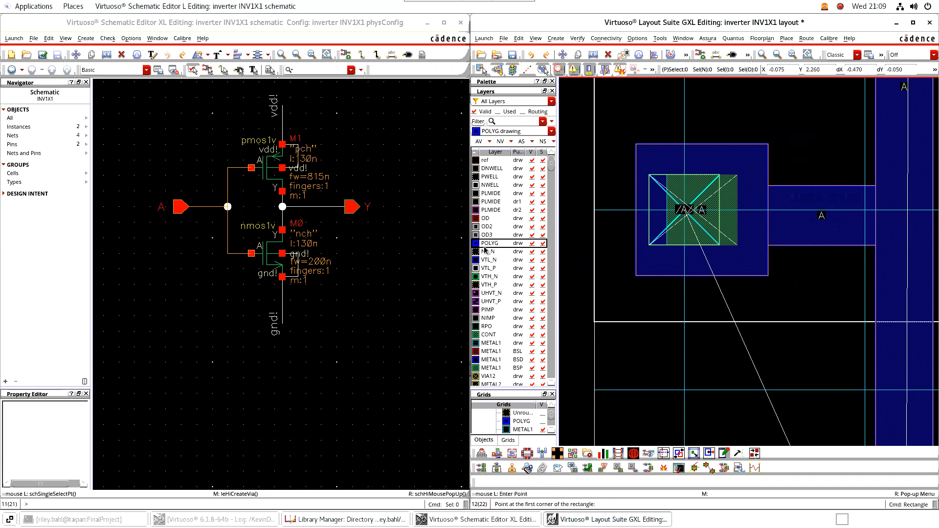
pyautogui.click(491, 344)
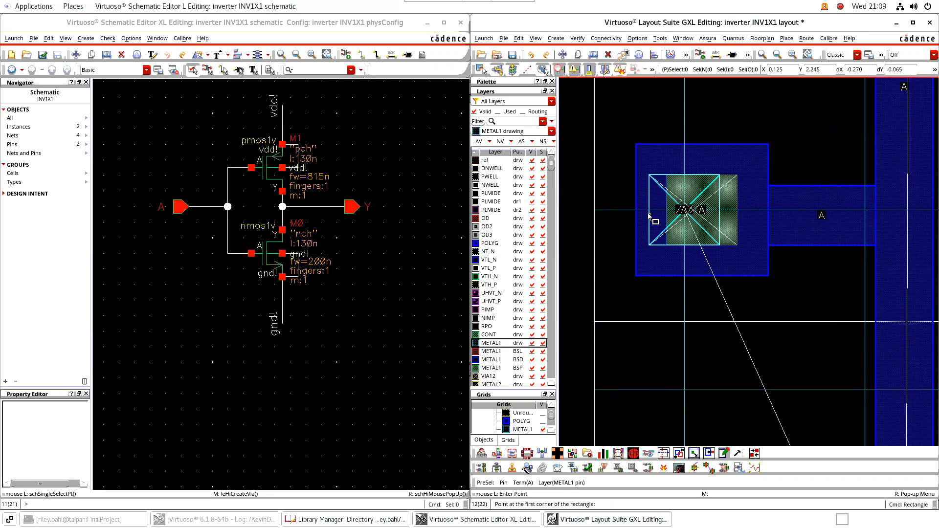
# Skip the tap prompt and draw short metal1 wires over the M1_PO via
pyautogui.click(649, 175)
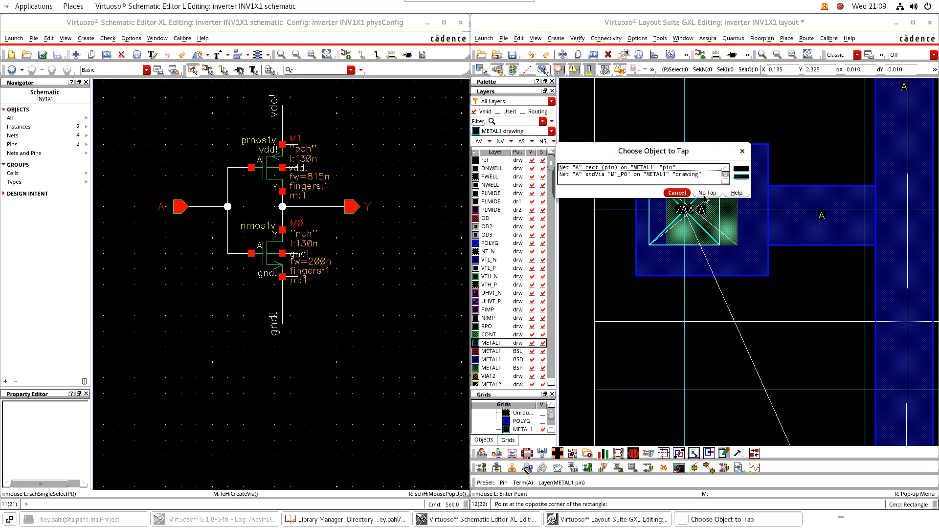
pyautogui.click(677, 193)
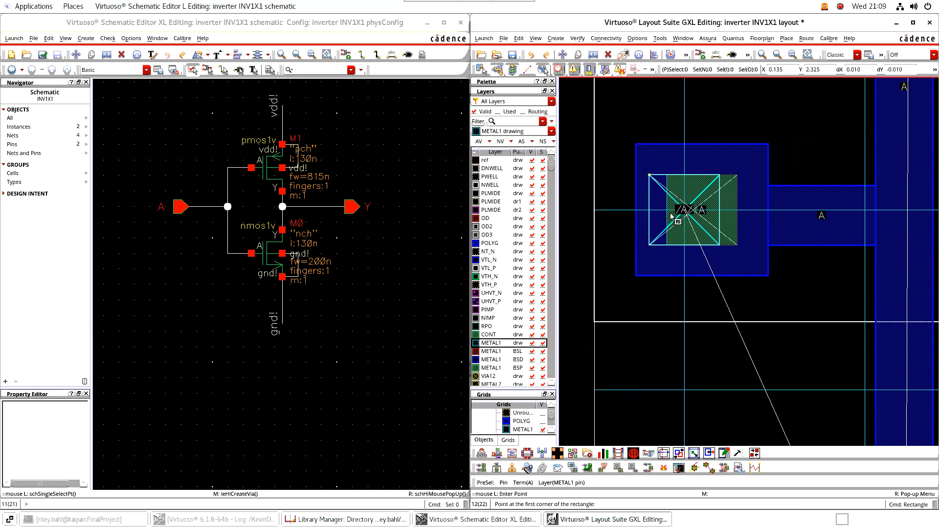
pyautogui.press('p')
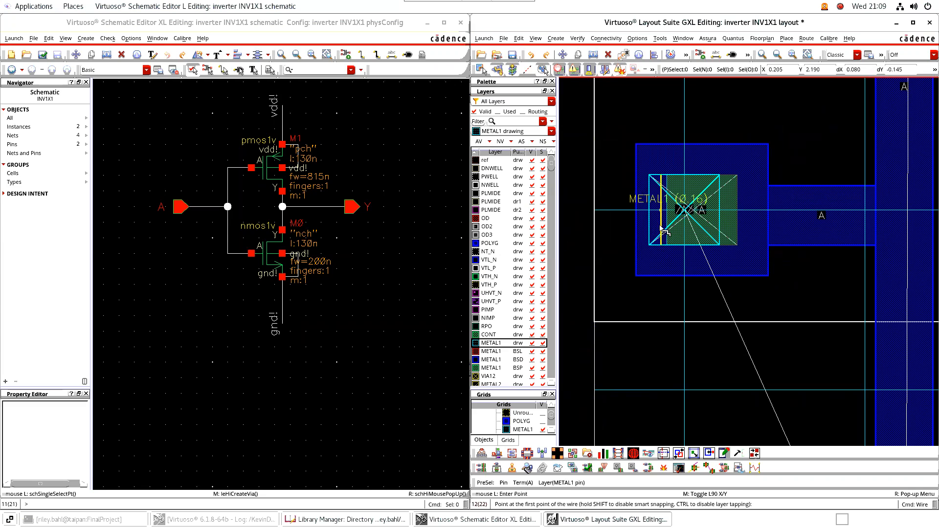
pyautogui.click(734, 223)
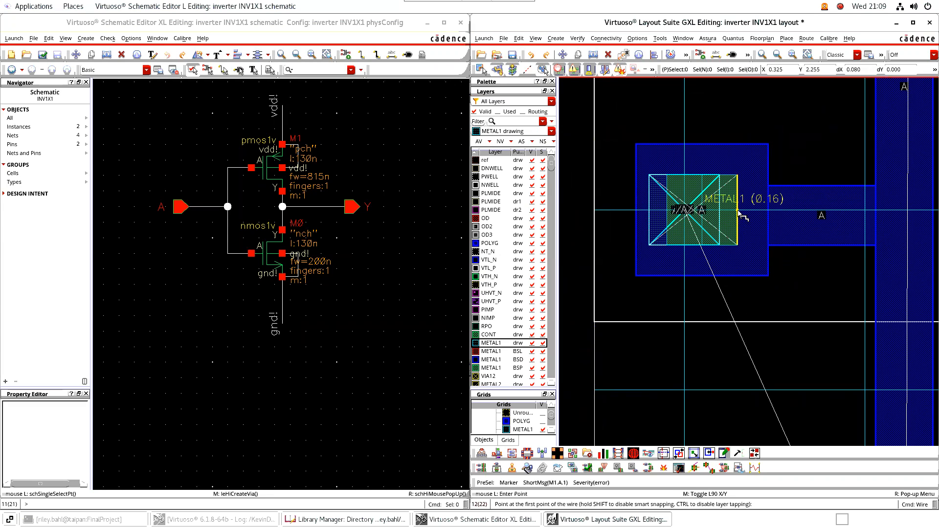
pyautogui.doubleClick(656, 207)
pyautogui.scroll(-2, 697, 229)
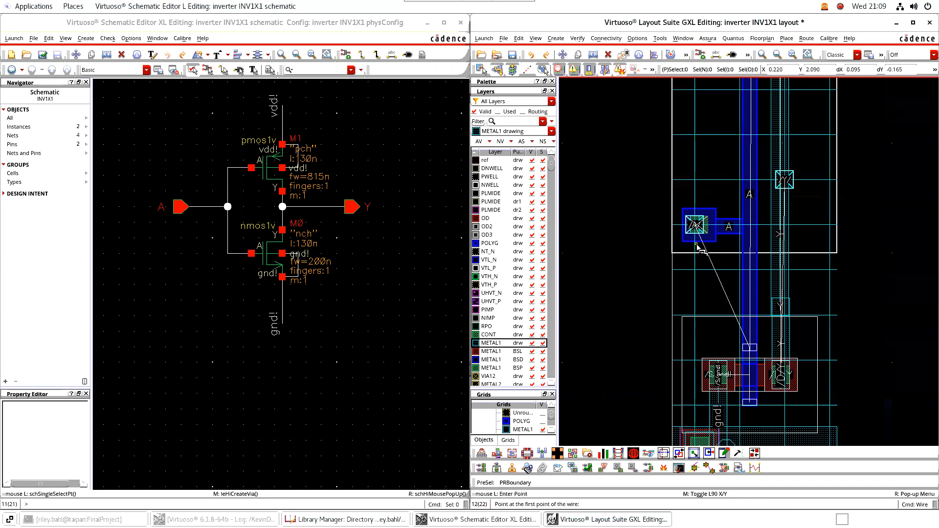
pyautogui.moveTo(872, 237); pyautogui.dragTo(736, 255, button='middle')
pyautogui.scroll(3, 766, 223)
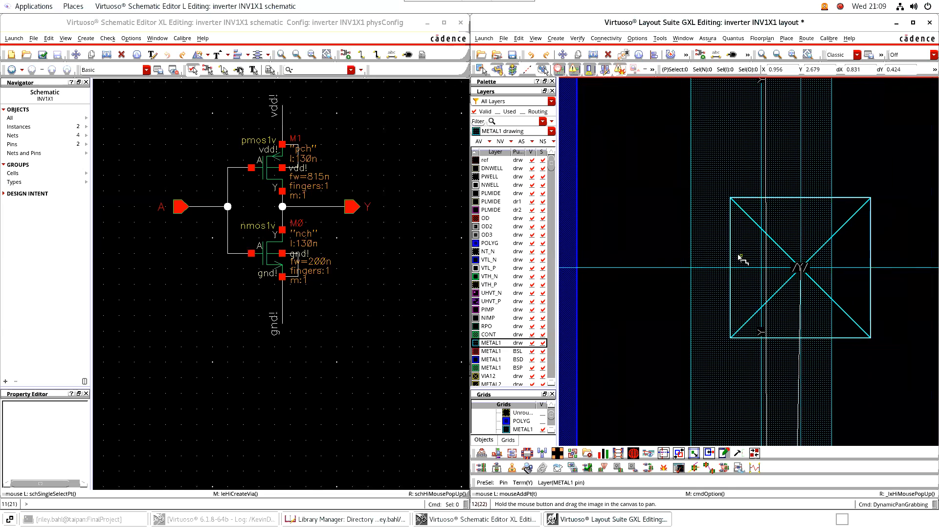
pyautogui.click(842, 267)
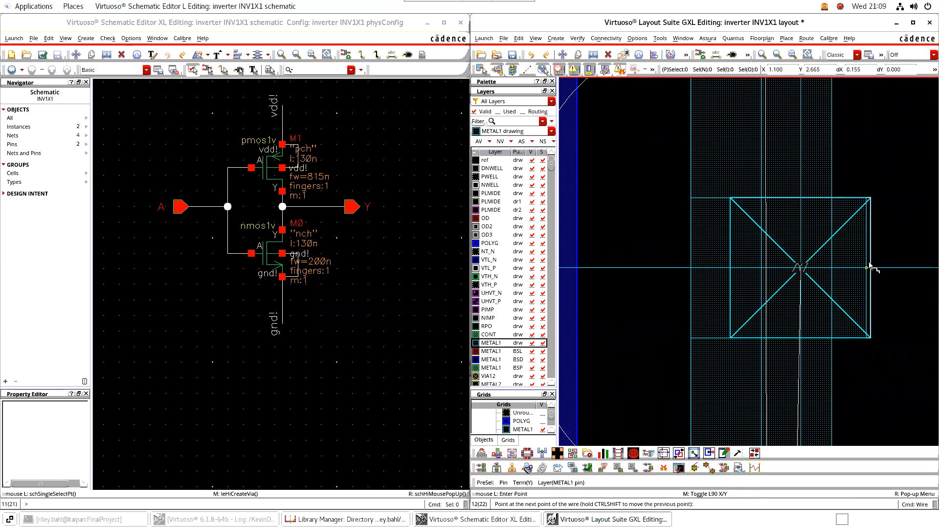
pyautogui.doubleClick(871, 266)
# Cancel the extra wire, centre the inverter and save the INV1X1 layout
pyautogui.scroll(-2, 872, 266)
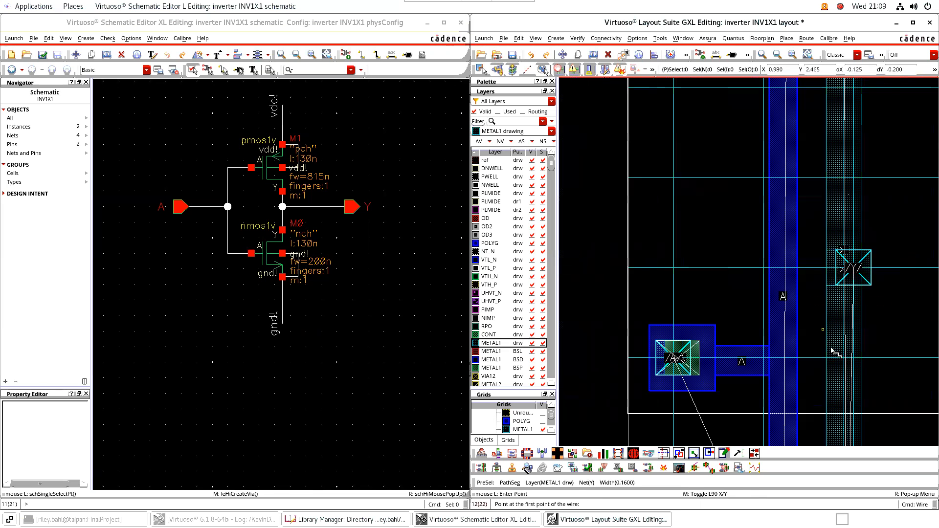
pyautogui.moveTo(887, 321); pyautogui.dragTo(804, 307, button='middle')
pyautogui.scroll(-1, 808, 310)
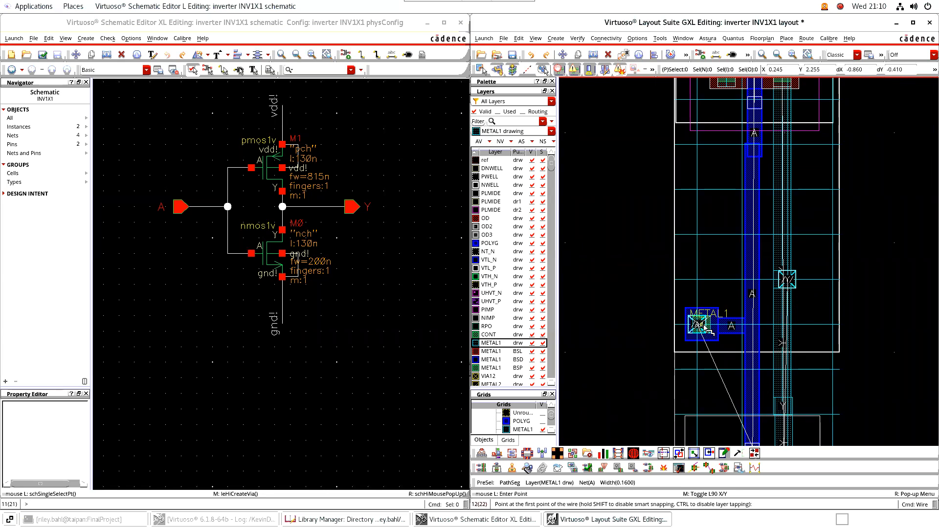
pyautogui.scroll(2, 706, 329)
pyautogui.click(737, 325)
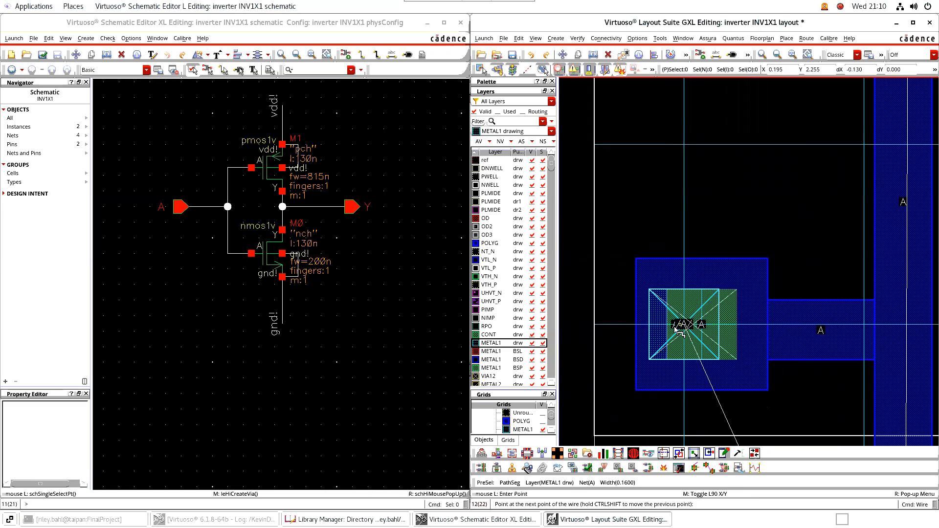
pyautogui.press('Escape')
pyautogui.scroll(-2, 630, 335)
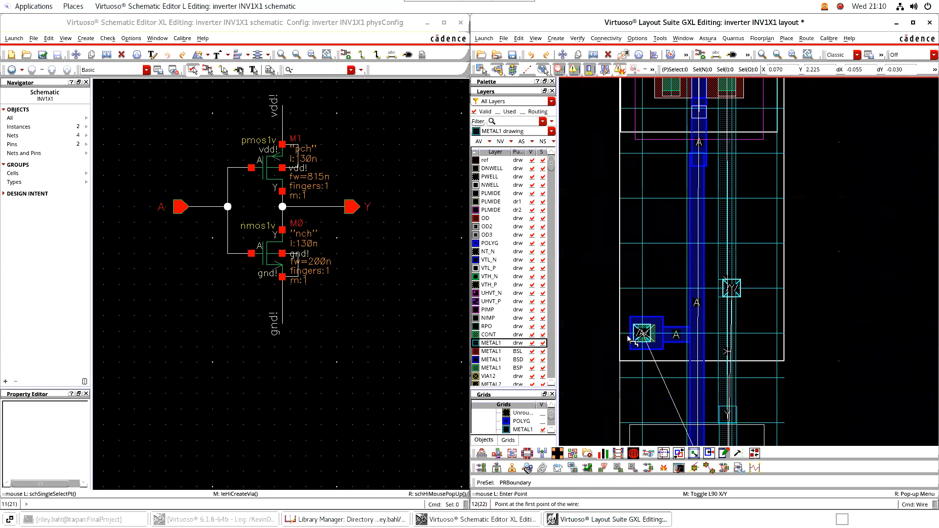
pyautogui.scroll(-1, 820, 338)
pyautogui.moveTo(827, 350); pyautogui.dragTo(811, 267, button='middle')
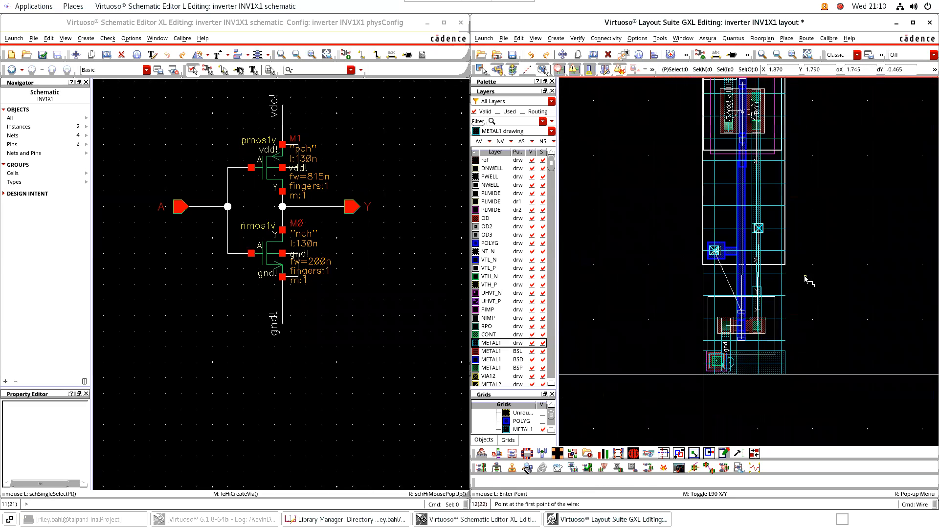
pyautogui.press('Escape')
pyautogui.moveTo(836, 202); pyautogui.dragTo(830, 263, button='middle')
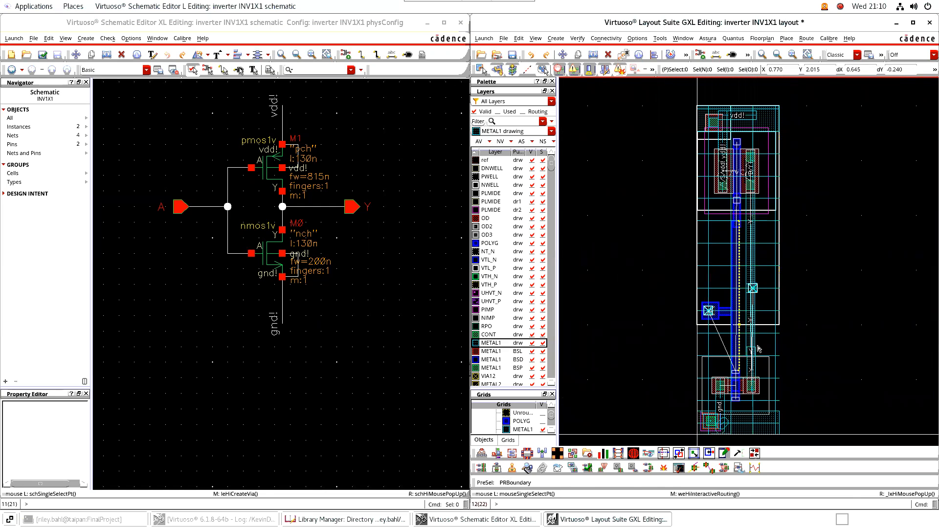
pyautogui.press('F2')
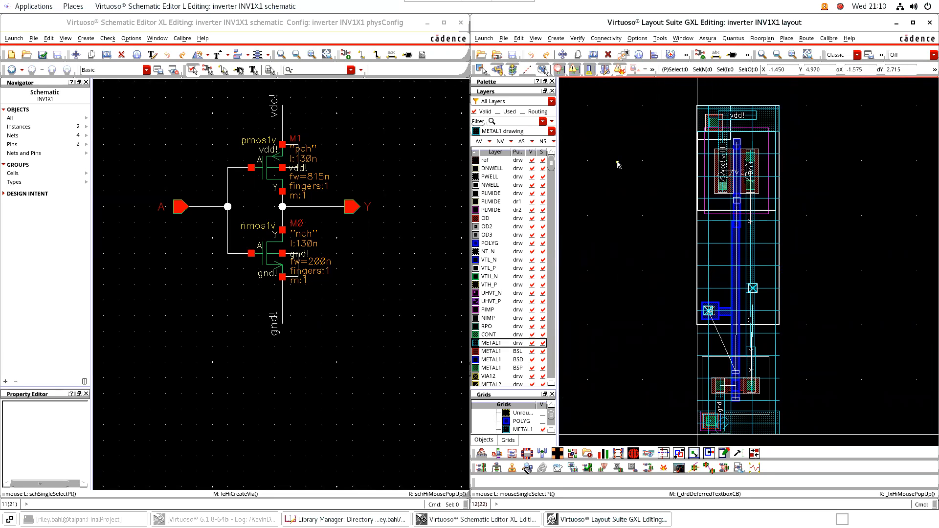